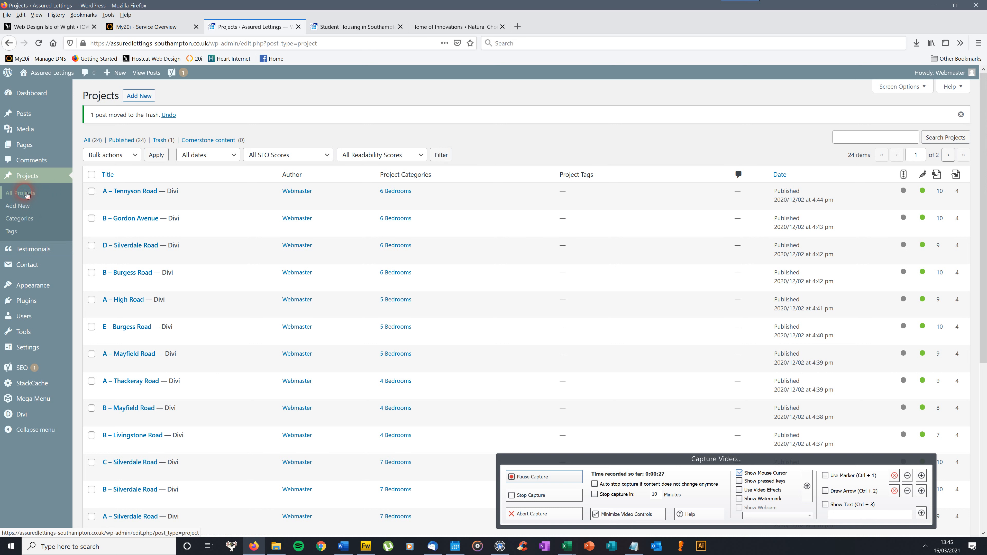
Return to the WordPress dashboard and look over the sections of the admin menu, including Posts, Pages, Projects and Plugins.
mouse_move(35, 96)
left_click(35, 95)
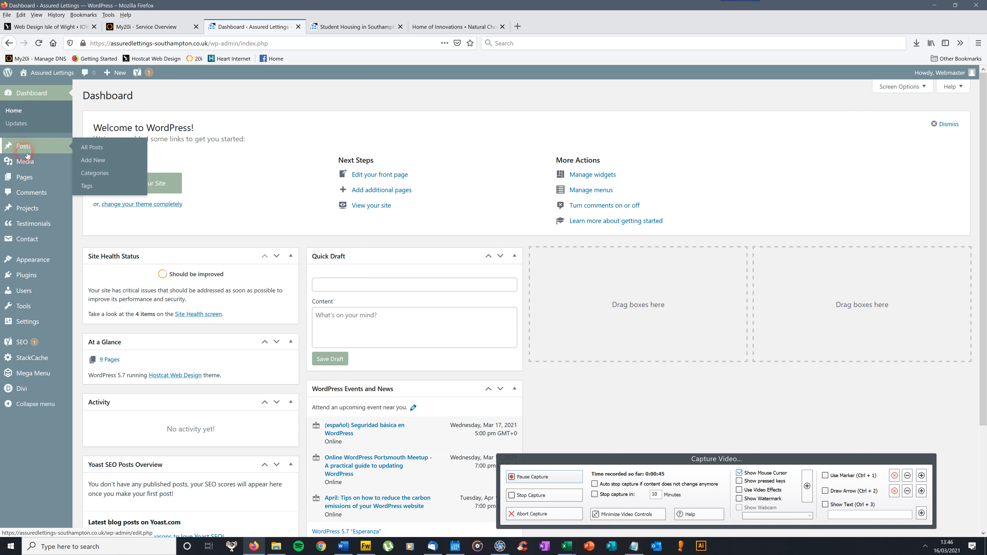
mouse_move(37, 209)
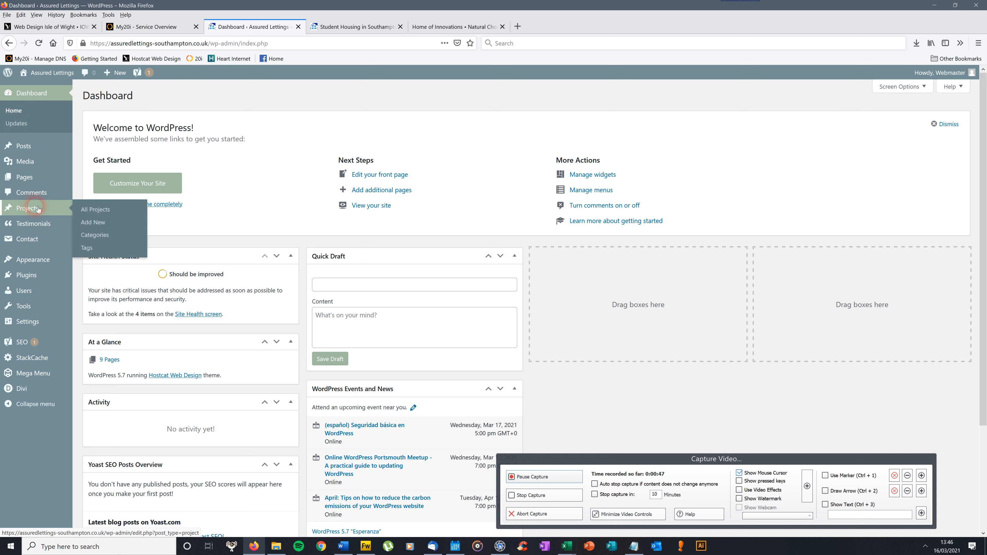
mouse_move(30, 274)
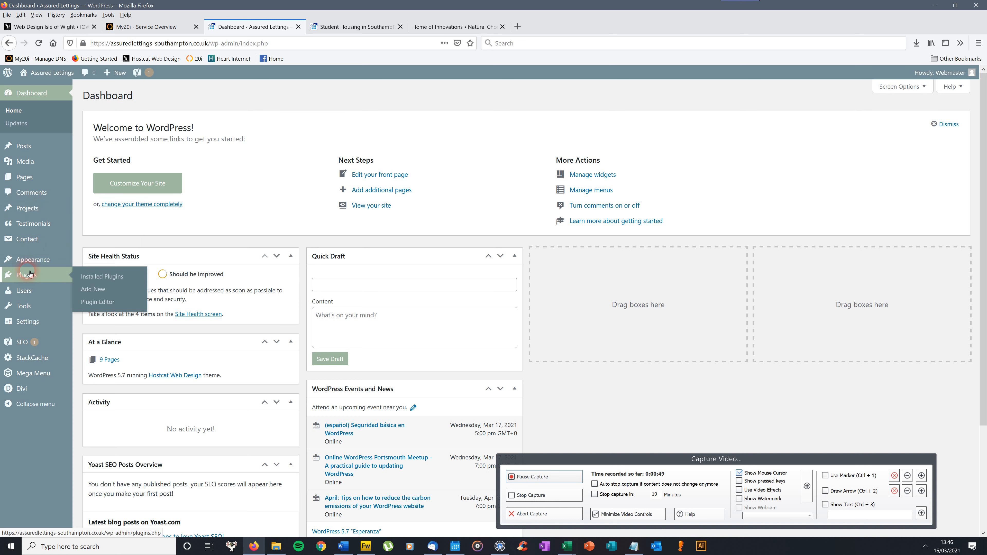
mouse_move(24, 180)
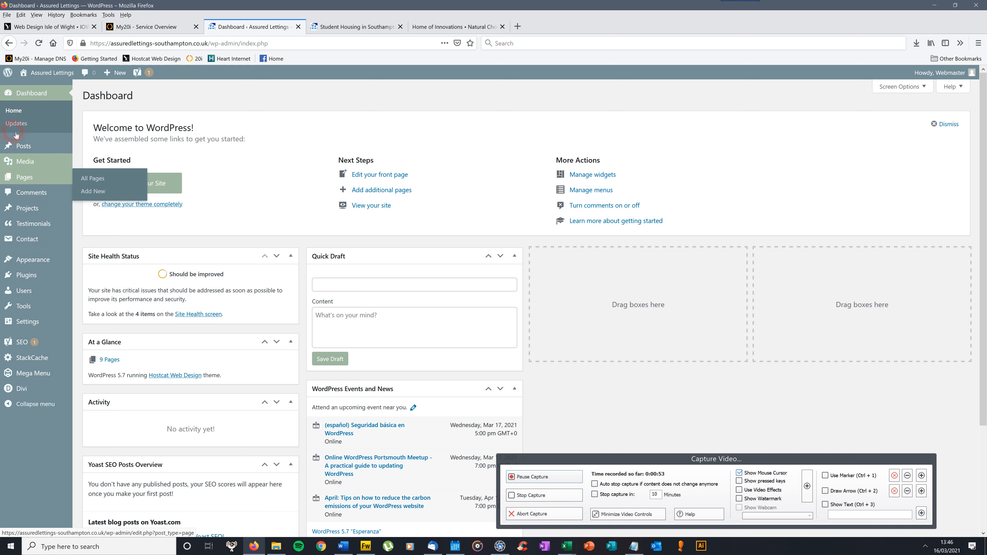
mouse_move(25, 148)
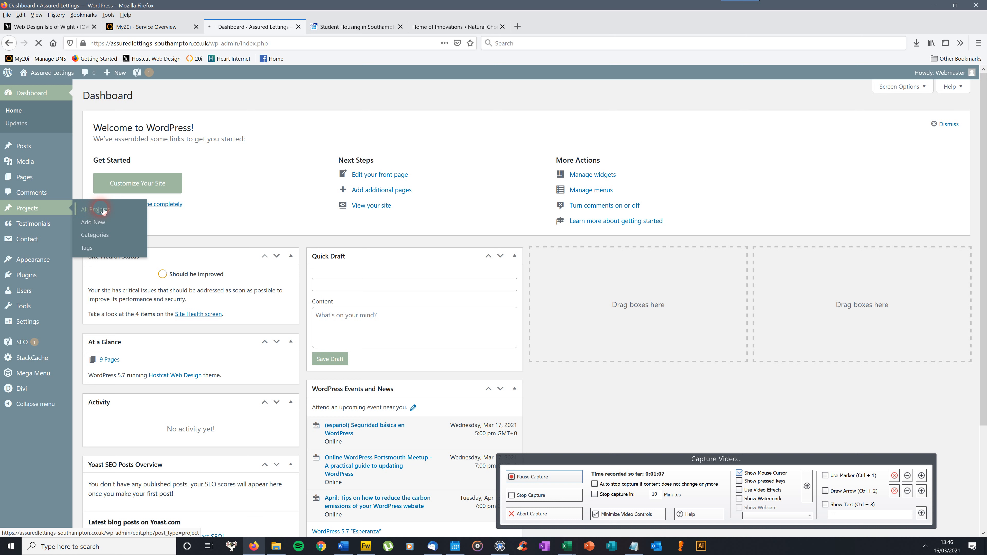
Show the list of all projects and open the A – Tennyson Road project for editing.
left_click(103, 211)
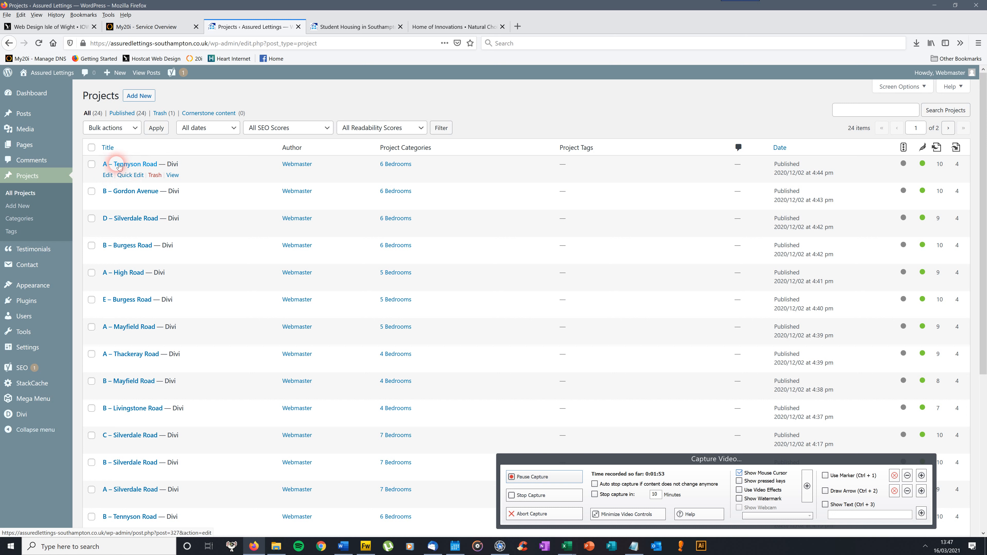
left_click(135, 164)
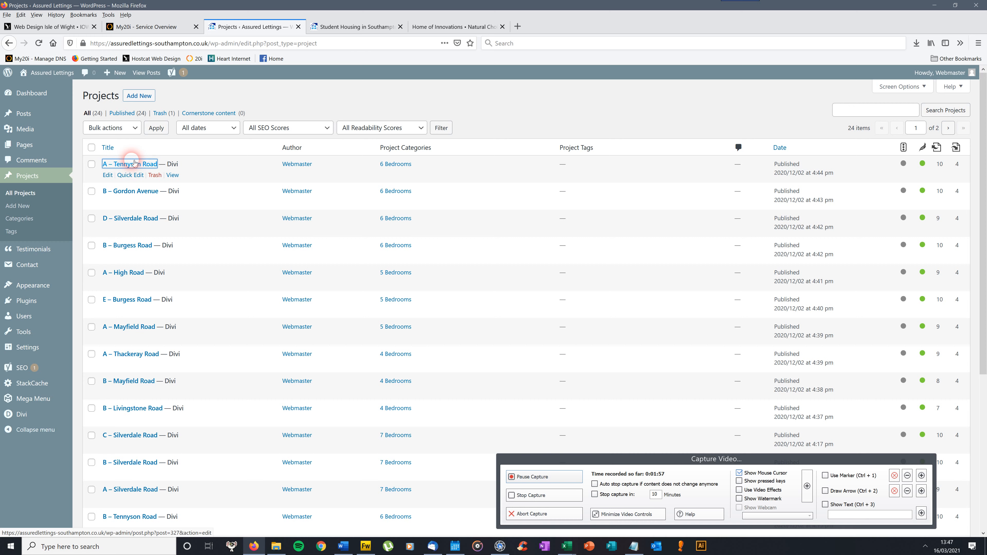
On the live site, filter the properties on the Lettings page to 6 Bedrooms and view the A – Tennyson Road listing.
left_click(361, 26)
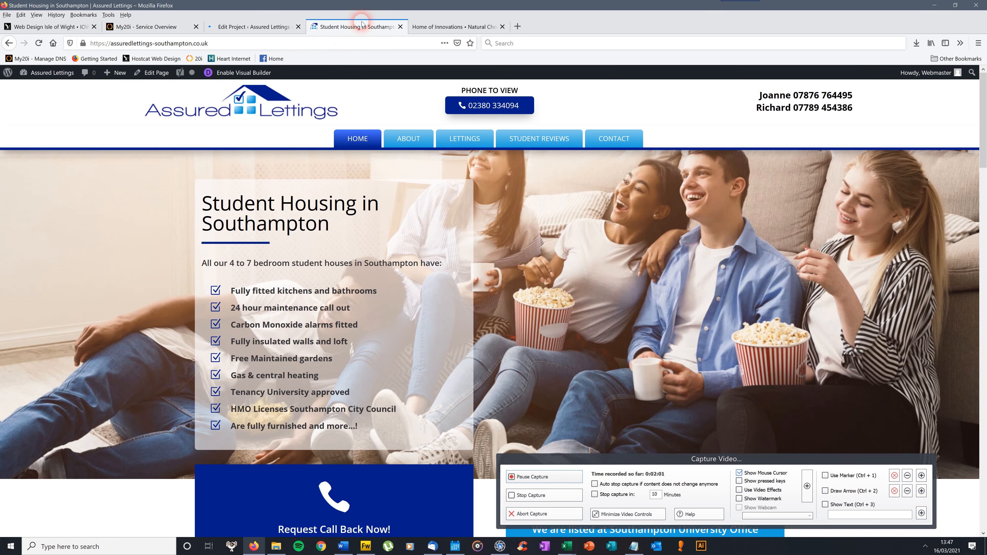
left_click_drag(986, 126, 984, 49)
left_click(464, 136)
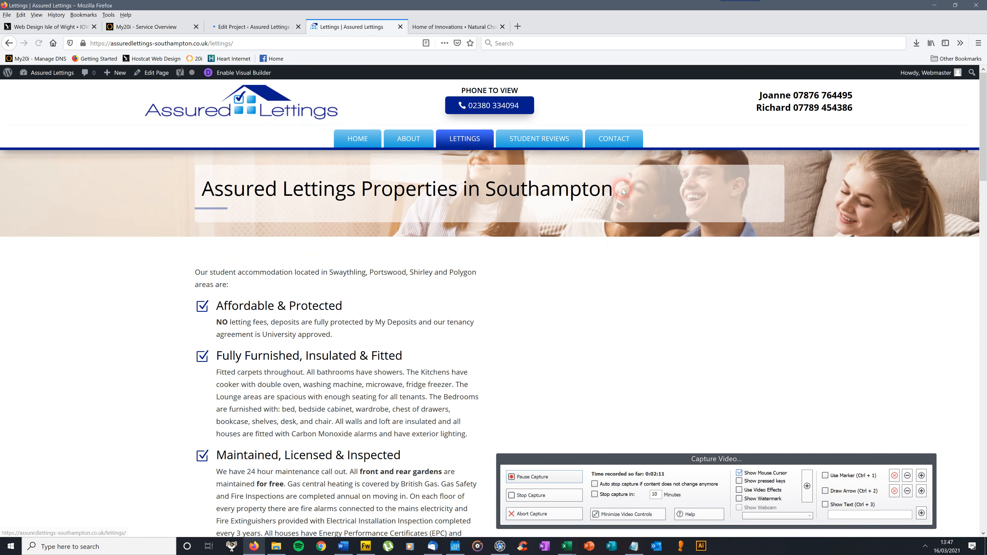
left_click_drag(985, 110, 985, 217)
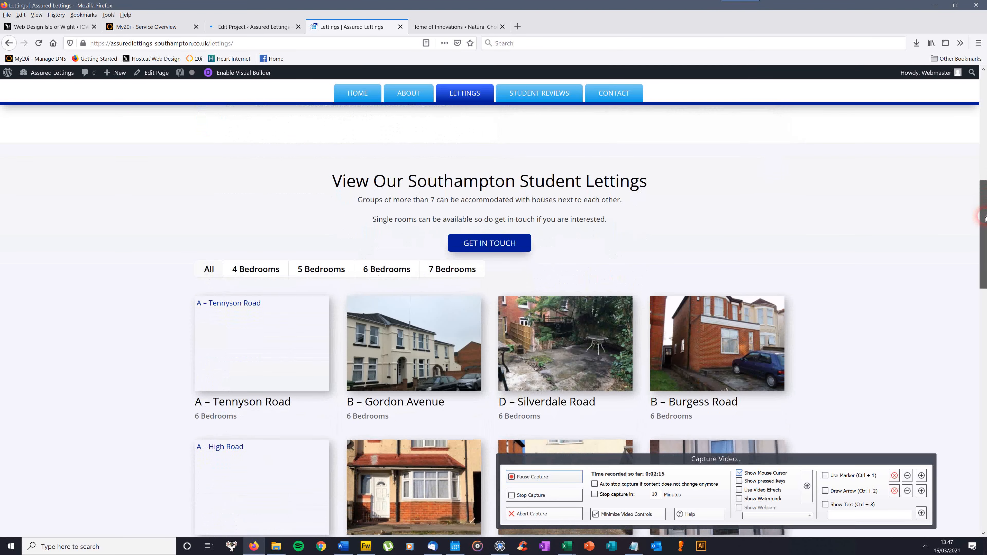
left_click(389, 269)
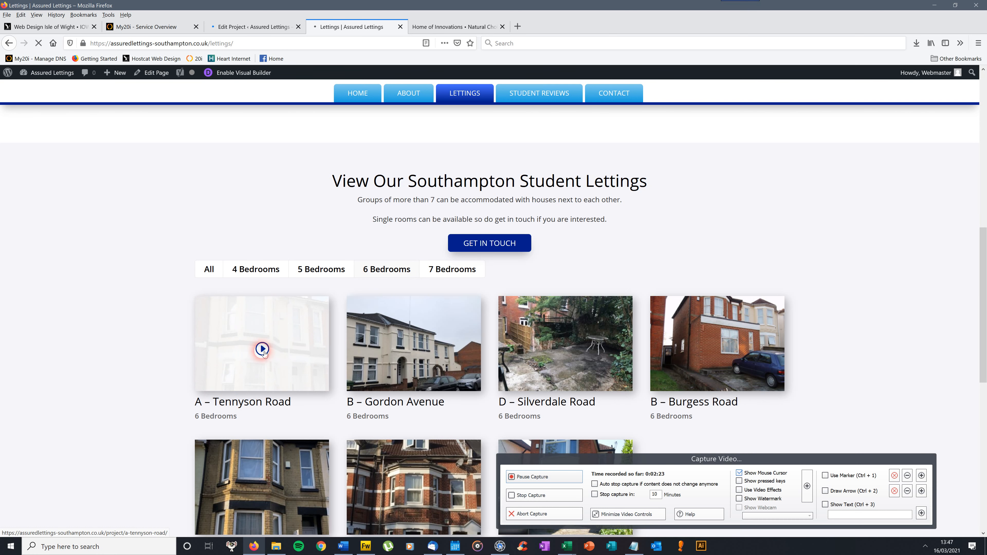
left_click(297, 334)
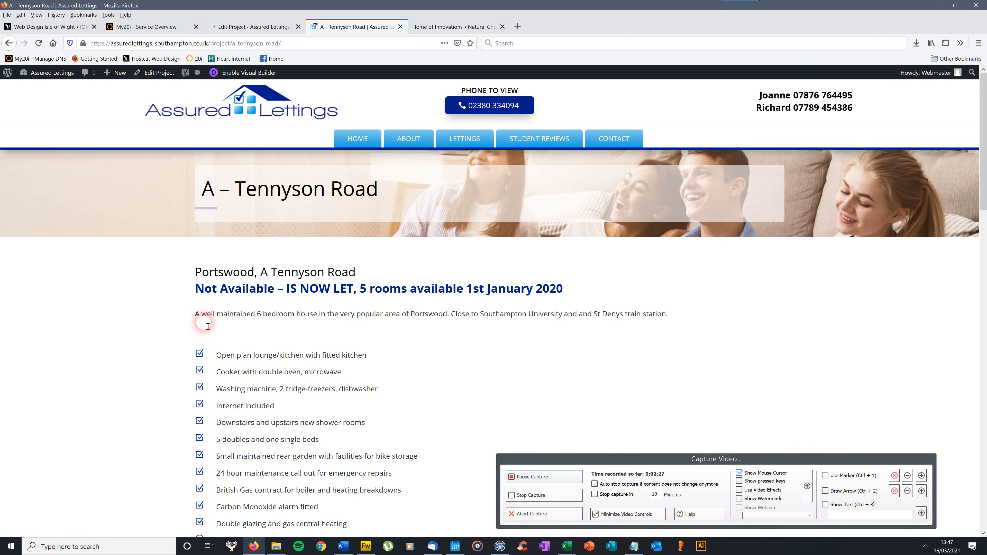
Examine the availability heading and full content of the live A – Tennyson Road page, comparing it with the project's Divi Builder layout.
mouse_move(984, 159)
left_mouse_down()
mouse_move(952, 434)
mouse_move(981, 246)
mouse_move(982, 154)
left_mouse_up()
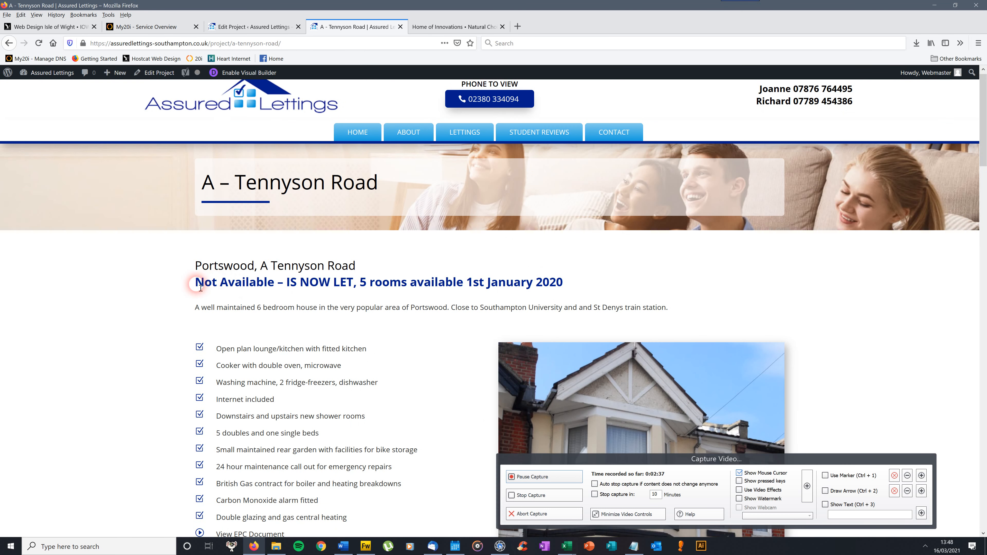
left_click_drag(206, 287, 281, 287)
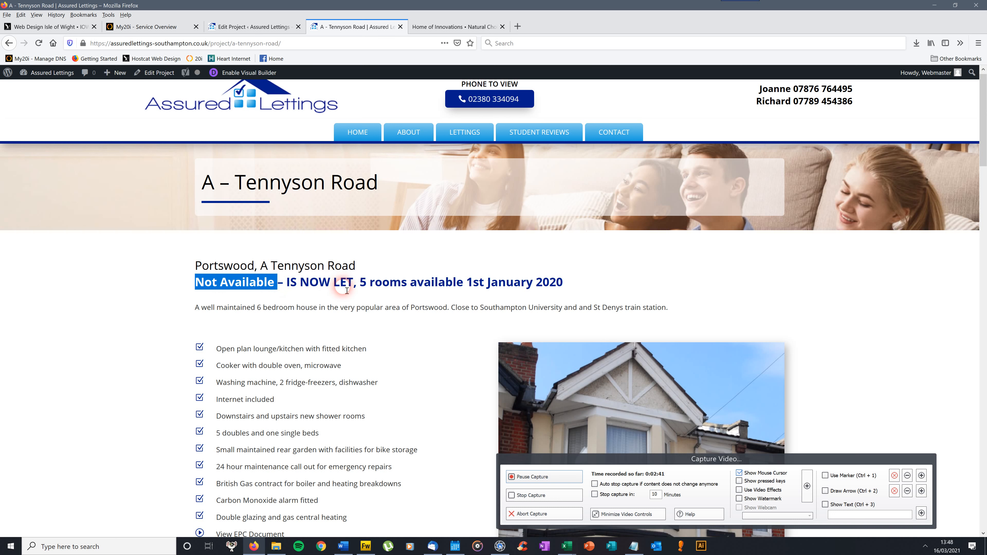
left_click(267, 28)
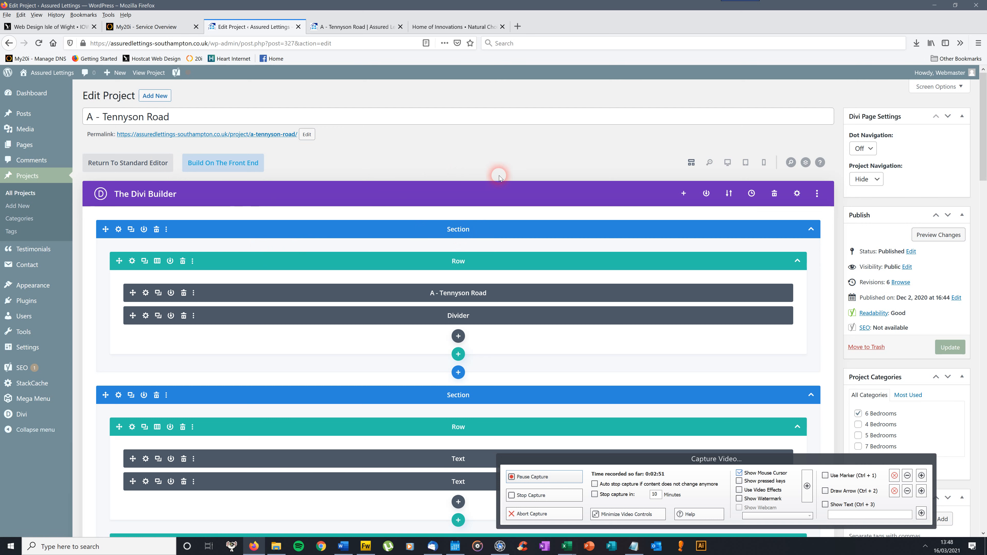
scroll(981, 104, "down", 2)
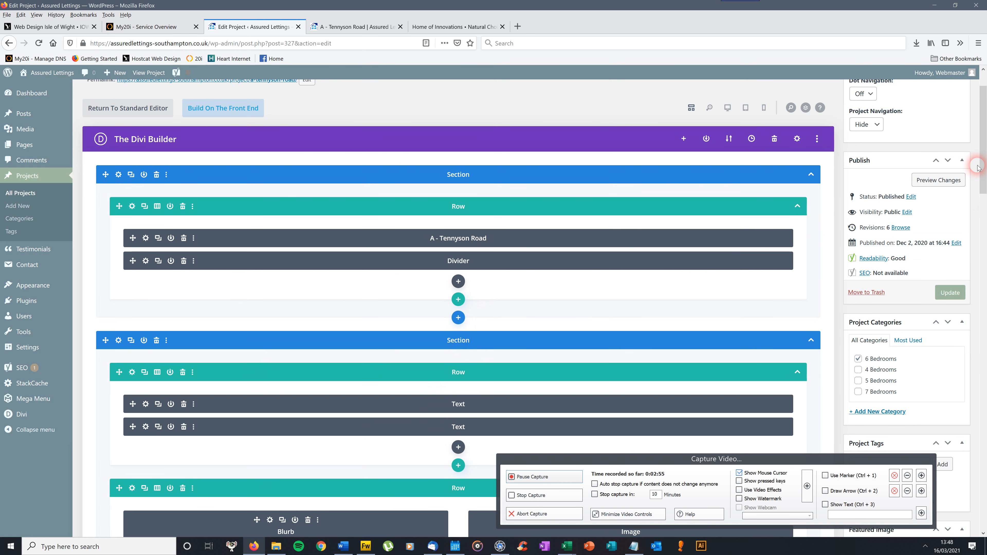
scroll(980, 198, "down", 5)
scroll(979, 197, "up", 7)
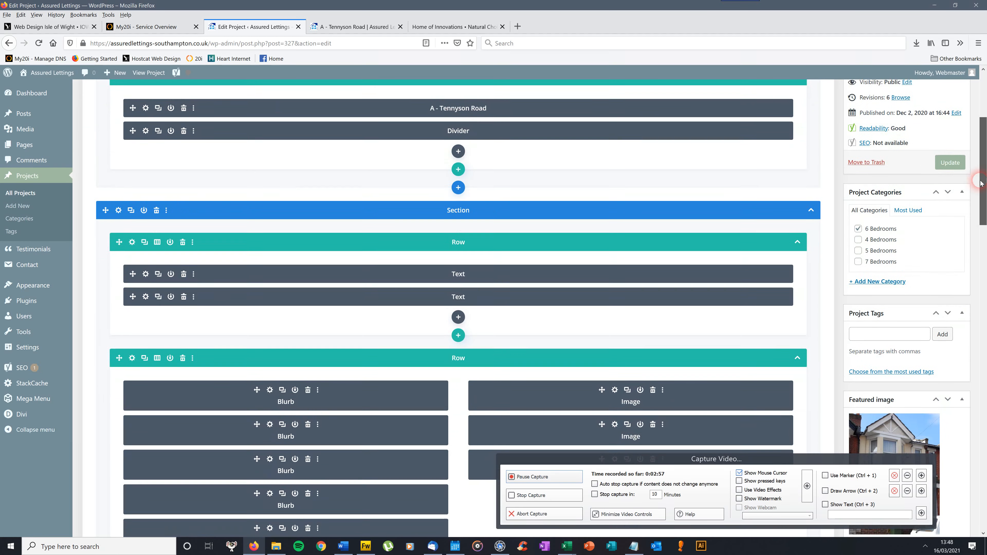
left_click(340, 28)
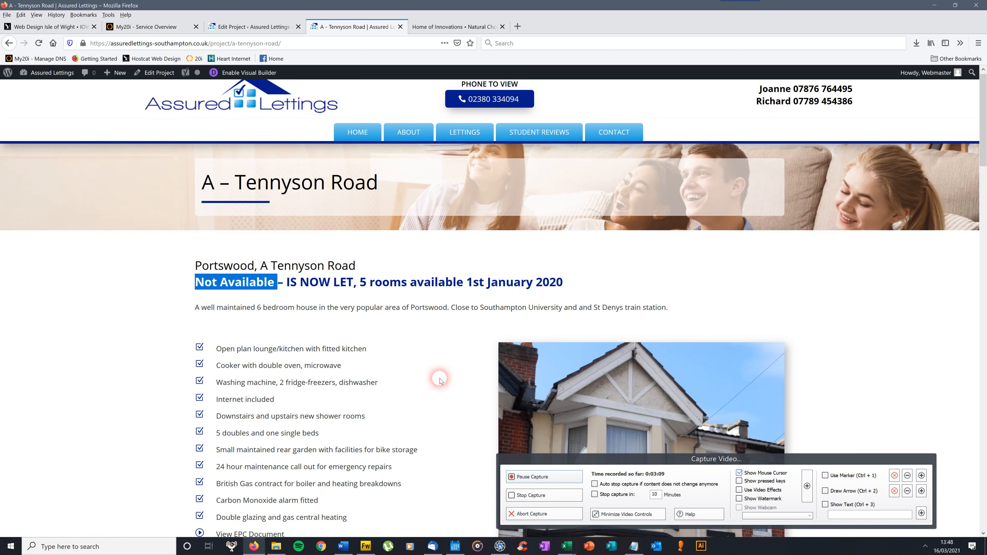
left_click_drag(986, 106, 984, 461)
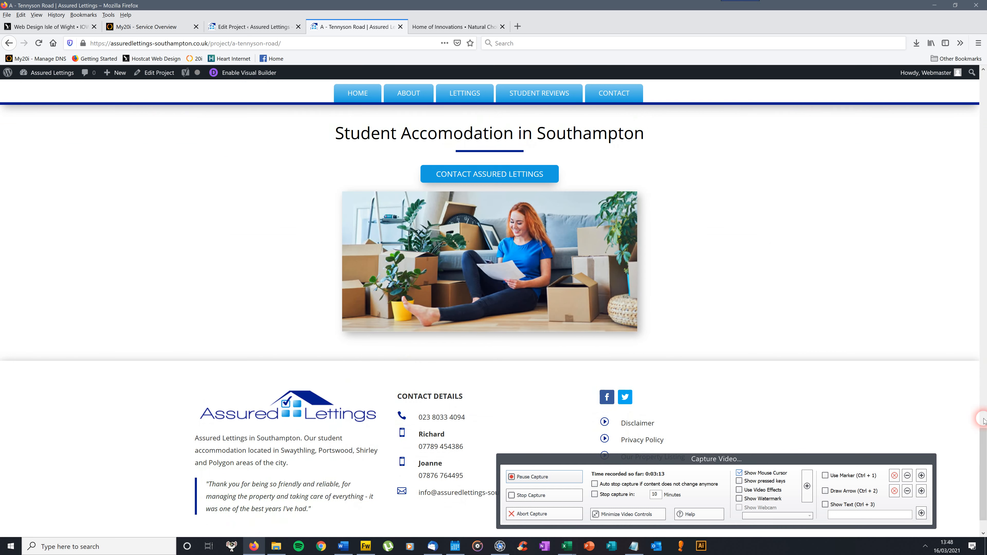
left_click_drag(985, 439, 984, 83)
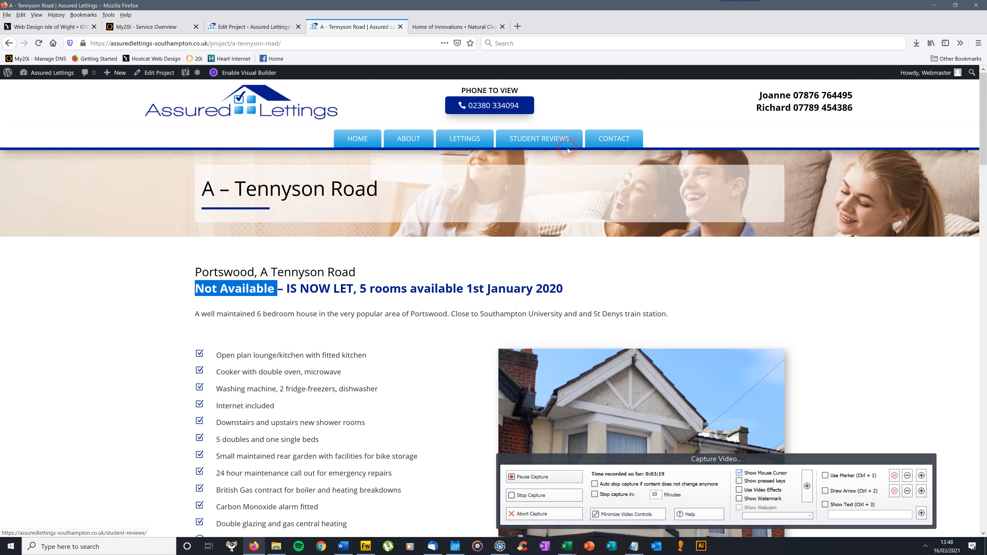
In the project editor, inspect the A - Tennyson Road title module's text settings, compare them with the live page title, and close the settings.
left_click(269, 28)
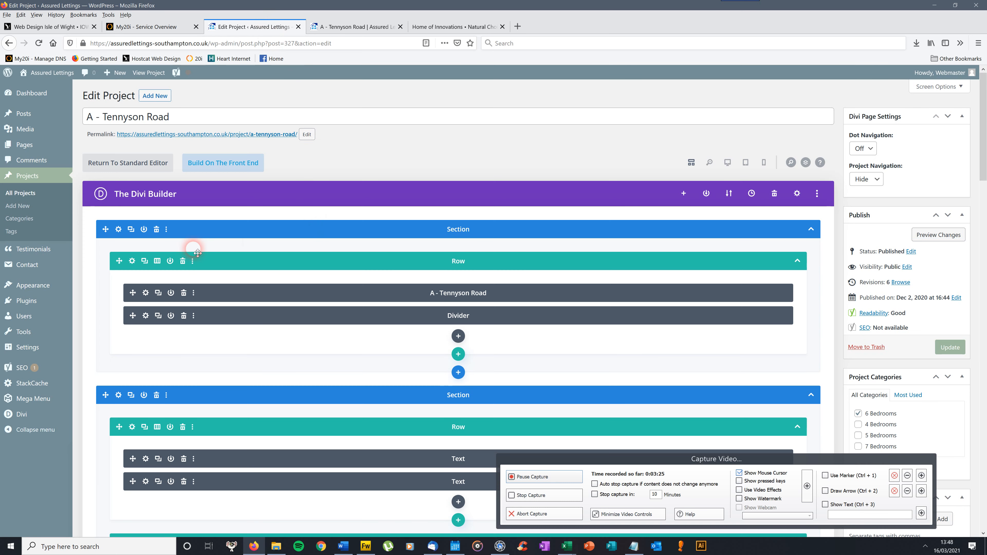
left_click_drag(984, 101, 986, 137)
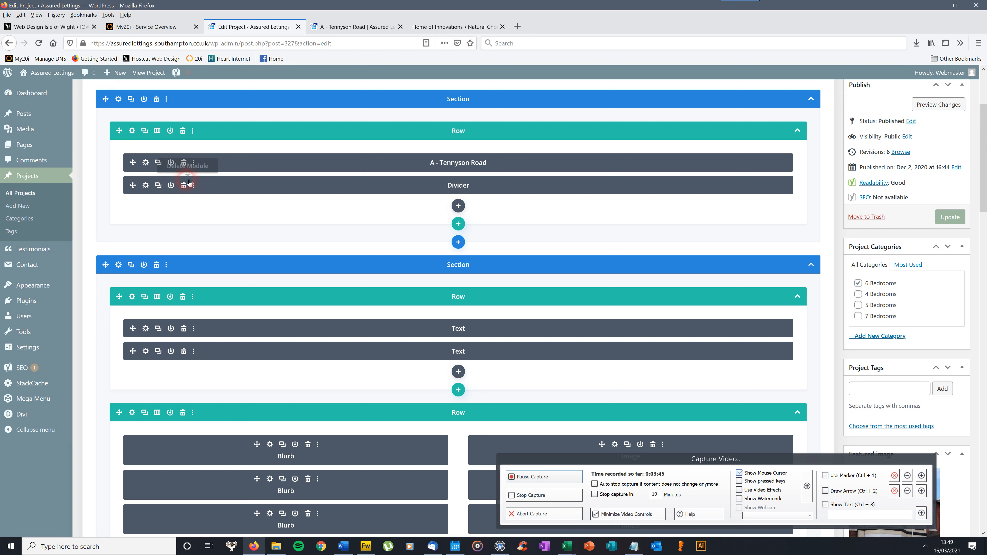
left_click(146, 163)
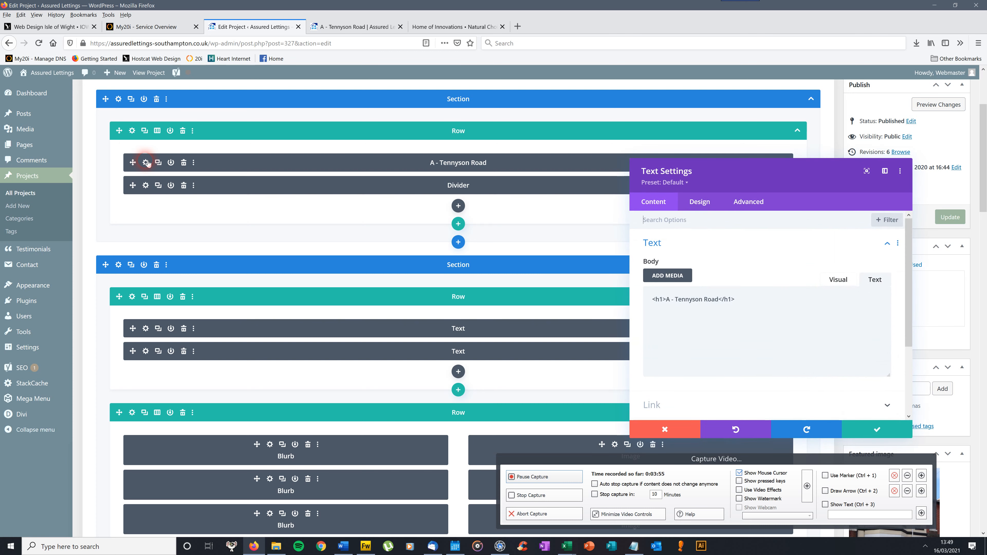
left_click_drag(795, 180, 321, 130)
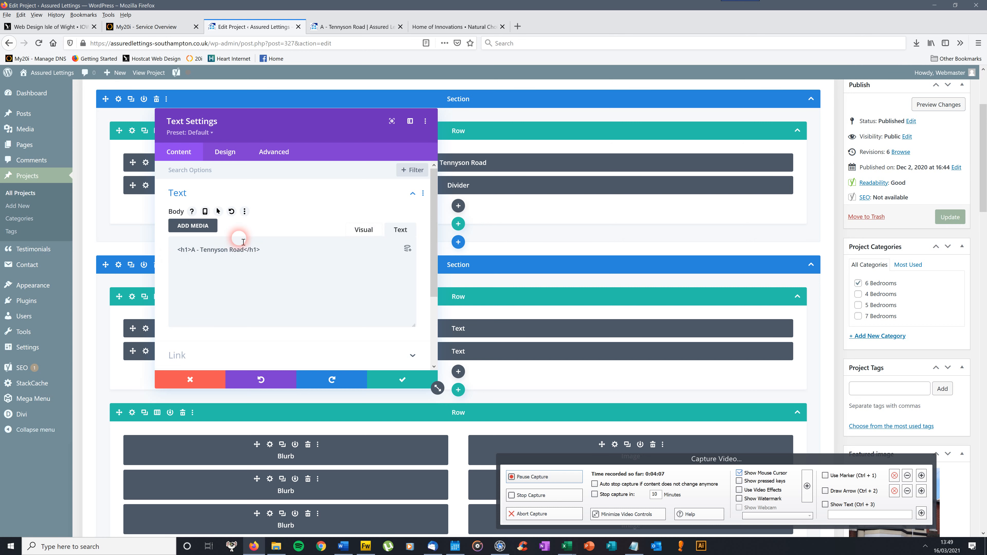
left_click(369, 24)
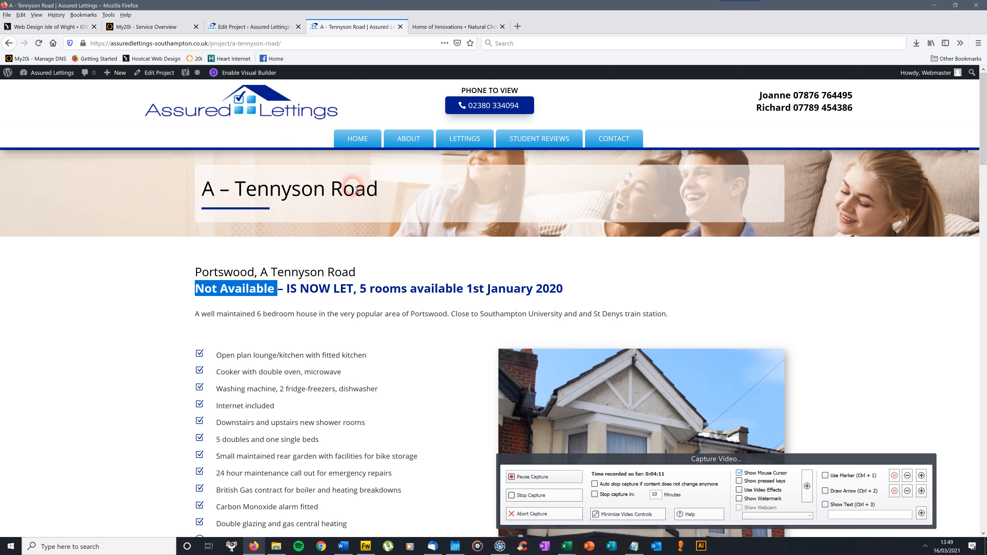
left_click(271, 22)
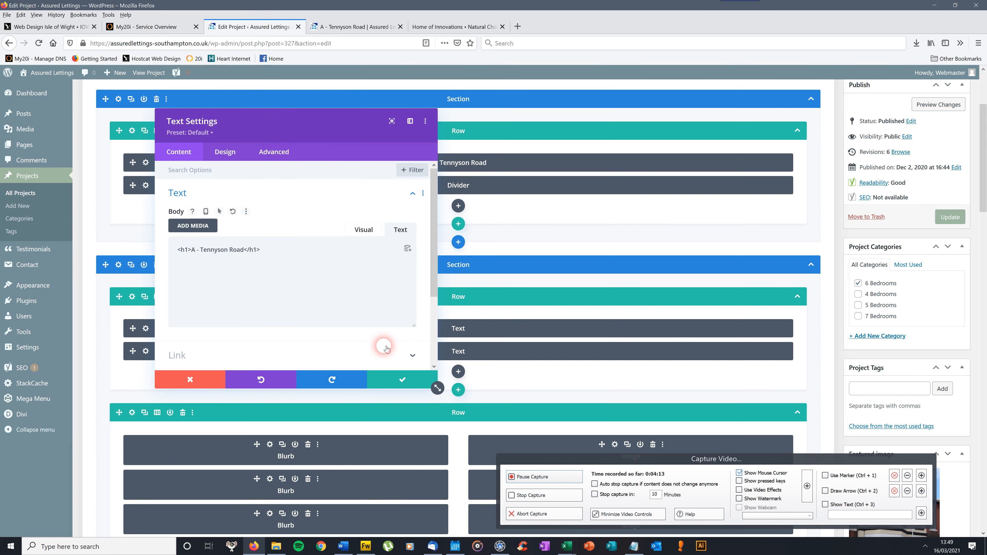
left_click(389, 380)
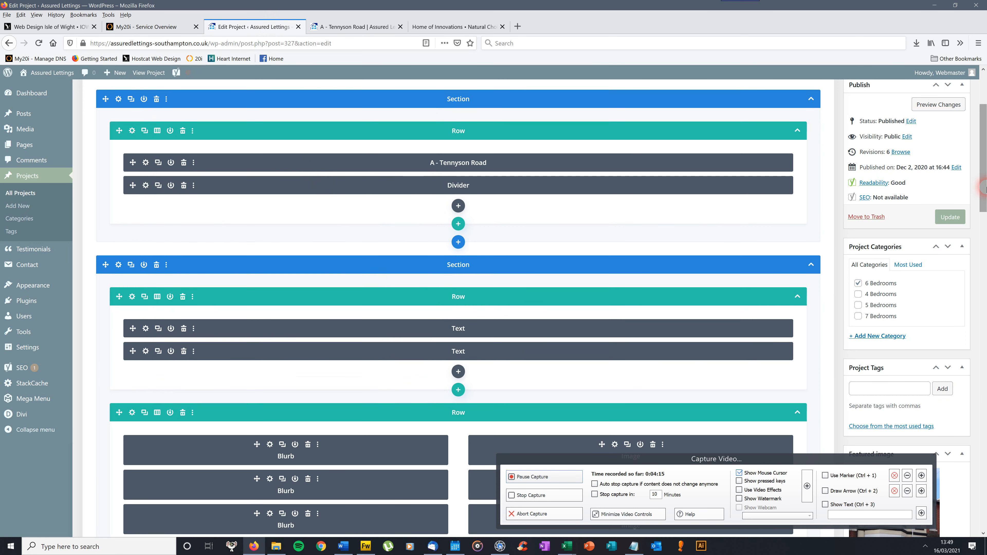
Switch the Divi Builder to desktop view and look over the rendered Tennyson Road page.
left_click_drag(982, 175, 985, 141)
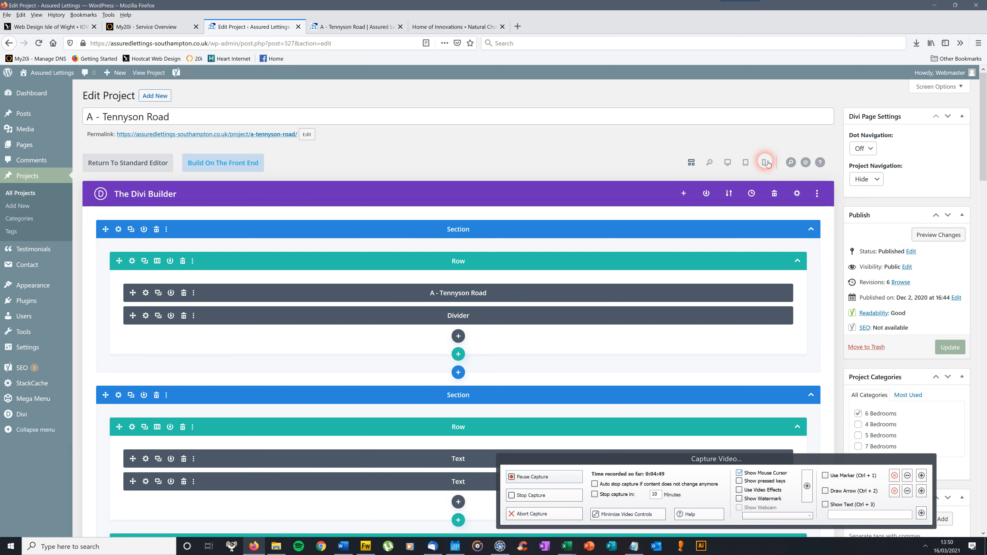
left_click(729, 162)
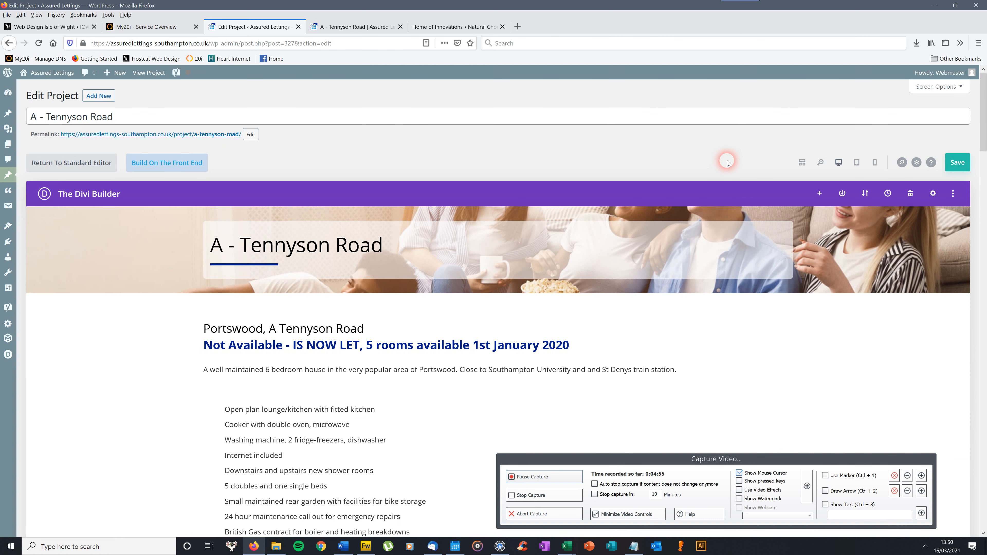
left_click_drag(984, 97, 984, 111)
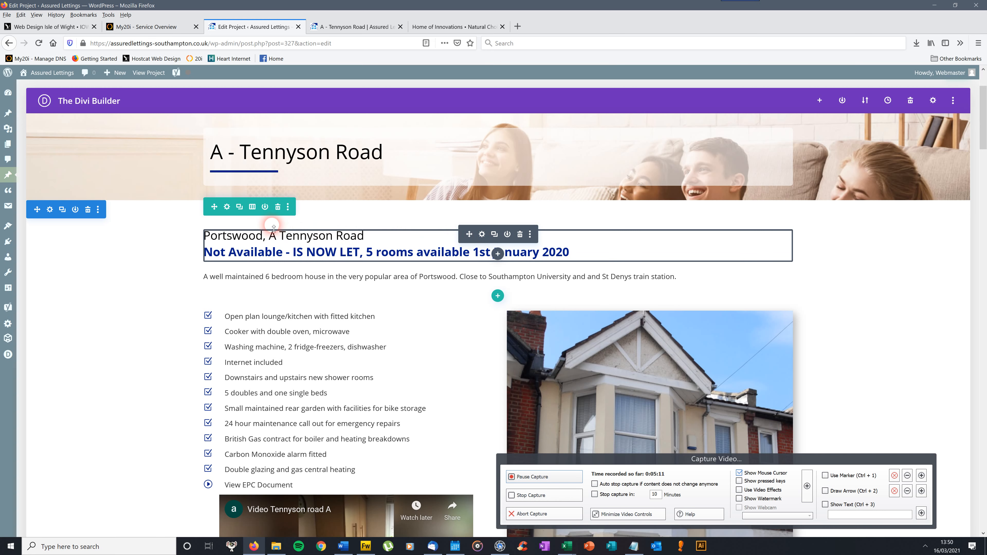
scroll(984, 132, "down", 1)
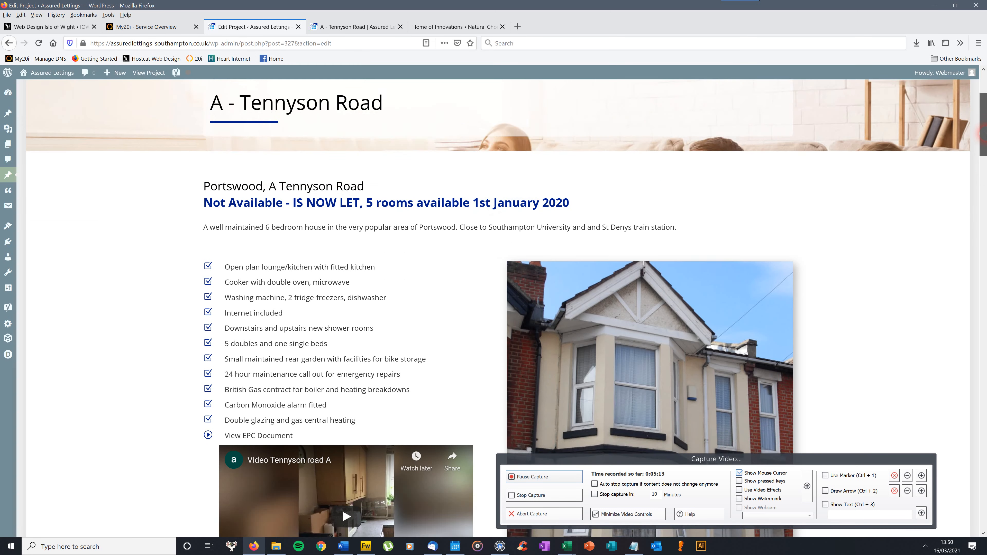
scroll(985, 134, "down", 7)
scroll(985, 124, "up", 7)
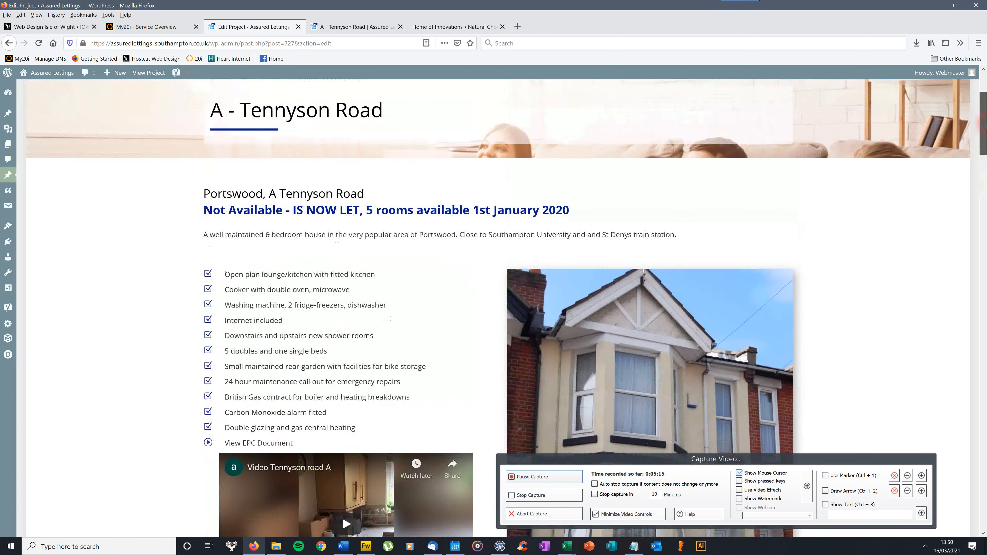
scroll(984, 128, "up", 1)
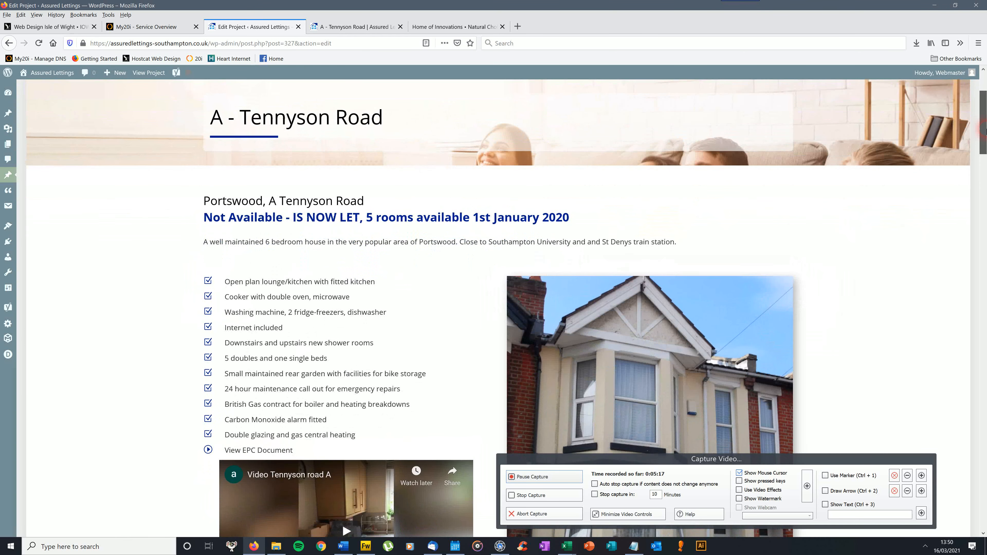
Open the settings of the text module holding the Portswood, A Tennyson Road availability heading and widen the dialog.
scroll(984, 131, "down", 1)
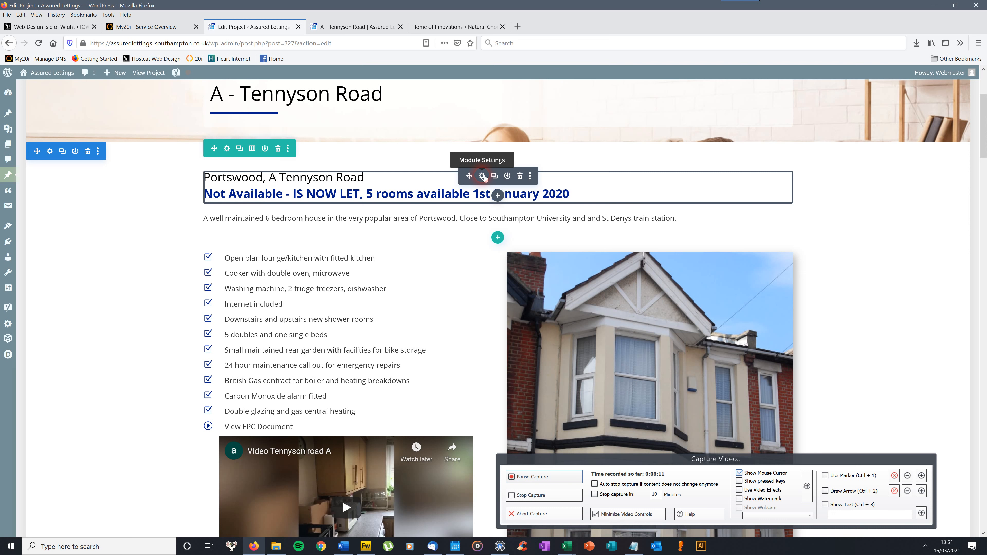
left_click(482, 176)
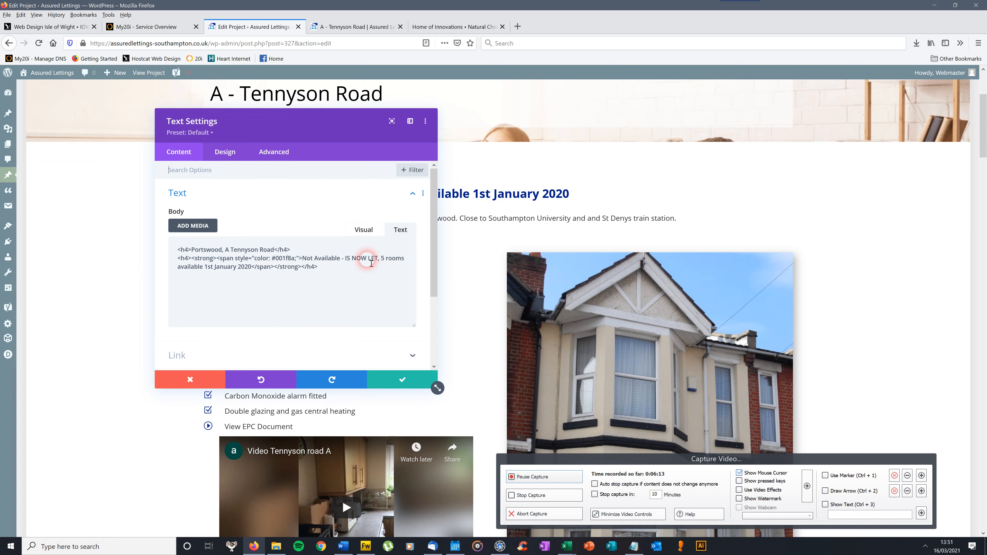
left_click_drag(437, 388, 511, 396)
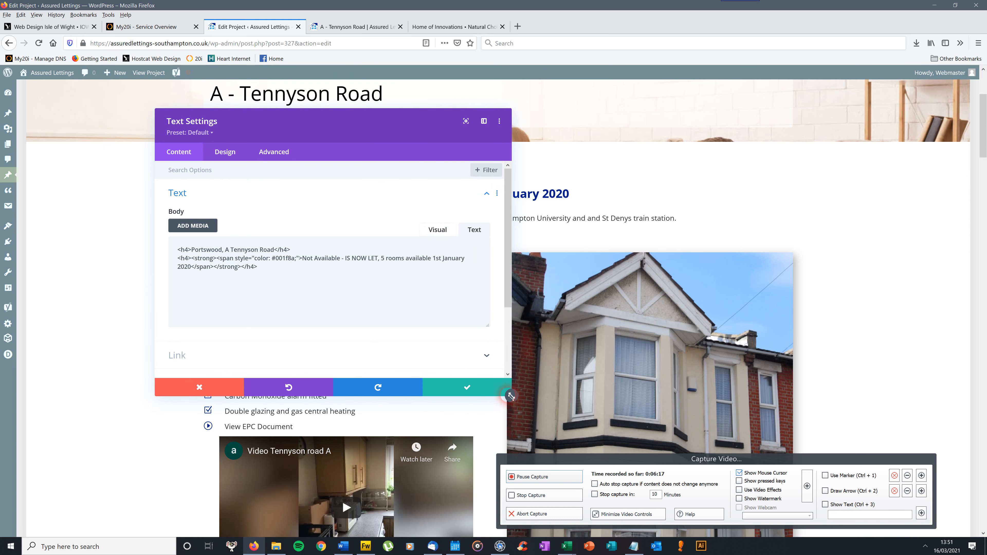
Compare the heading's body content in visual and HTML text modes, leaving the editor in text mode.
left_click(441, 230)
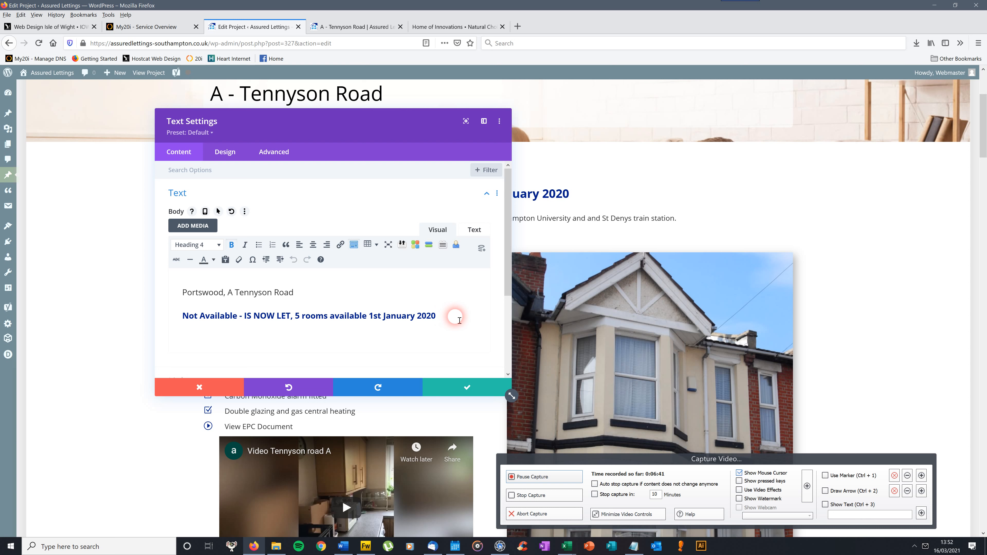
left_click(475, 231)
left_click(438, 229)
left_click(475, 231)
left_click(437, 230)
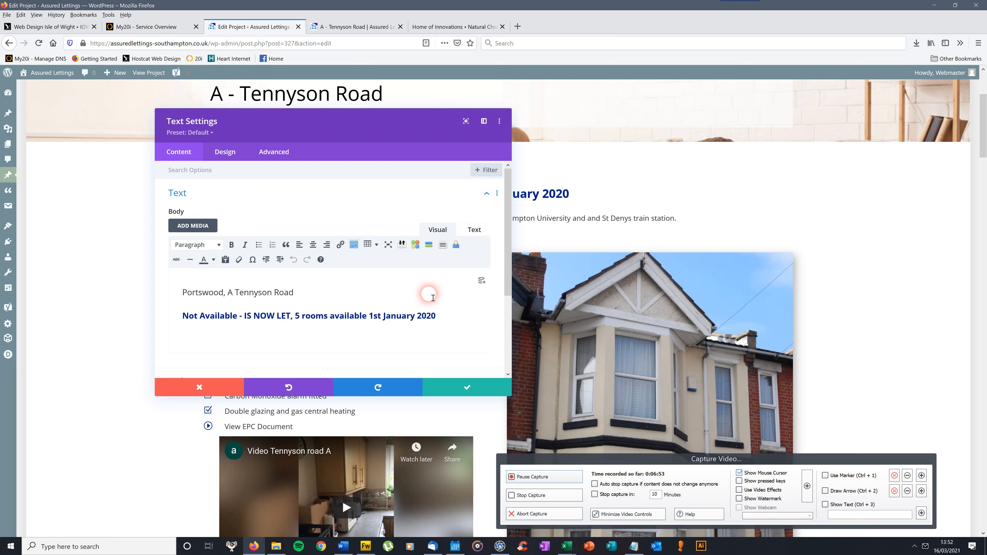
left_click(474, 230)
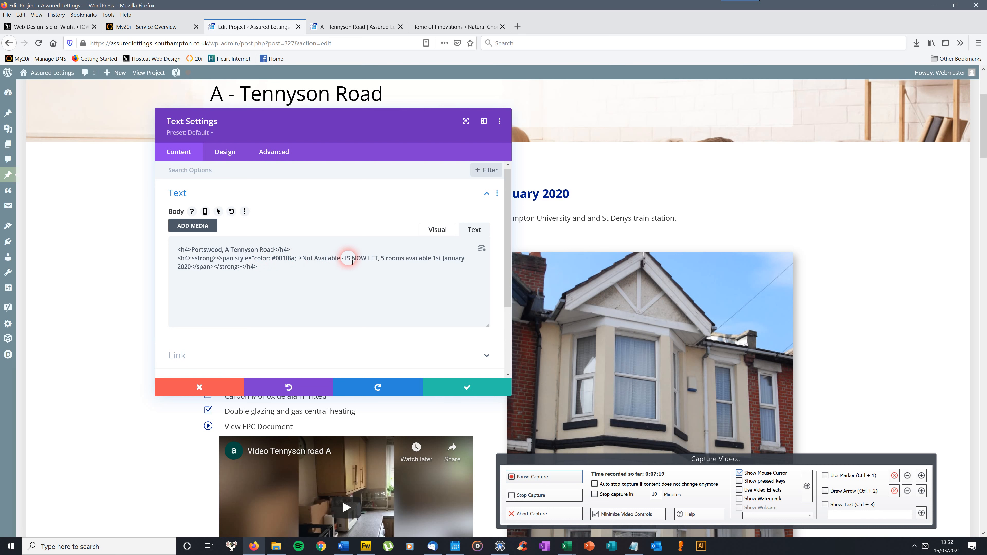
Move the Text Settings dialog clear of the page heading and highlight the availability wording within the HTML.
left_click_drag(343, 134, 753, 141)
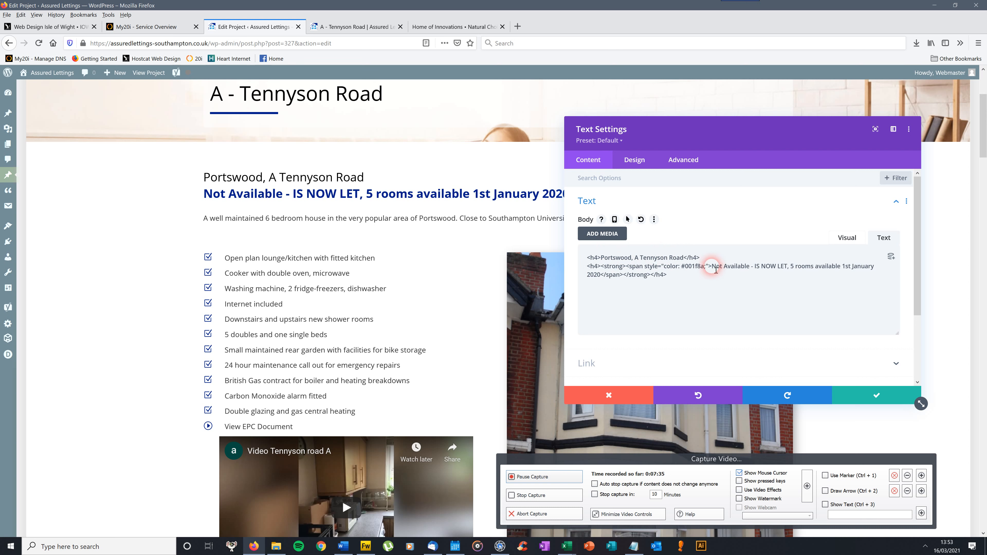
left_click_drag(720, 271, 603, 277)
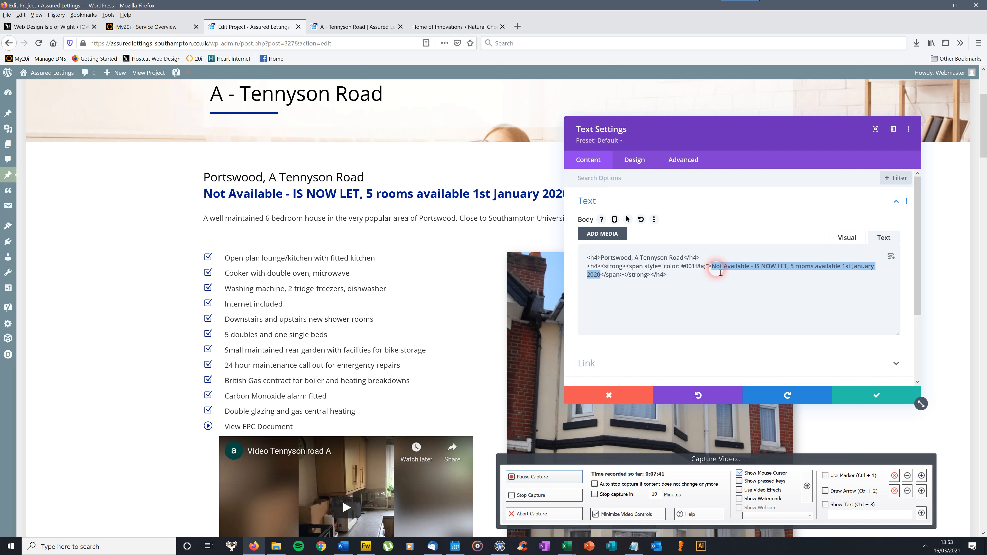
left_click(729, 282)
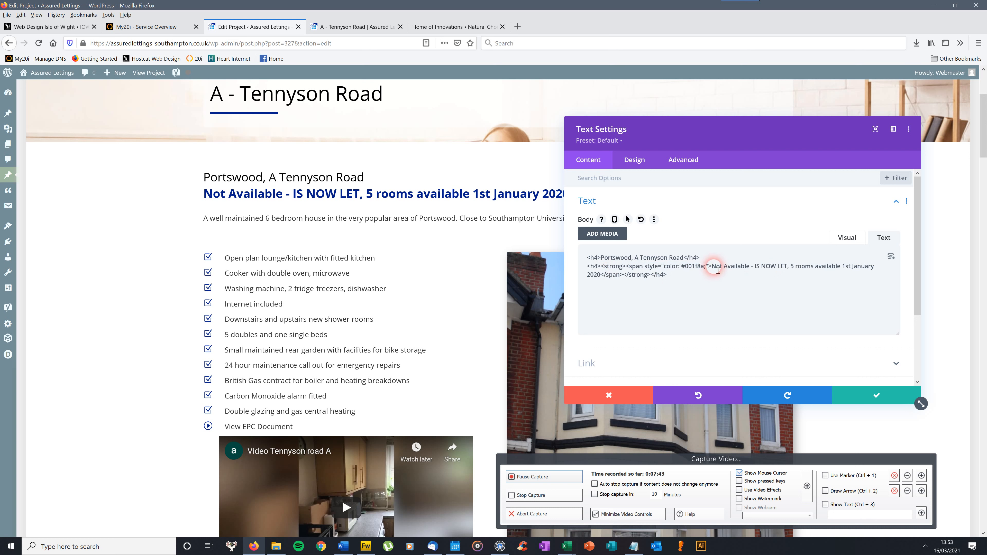
left_click_drag(751, 268, 717, 270)
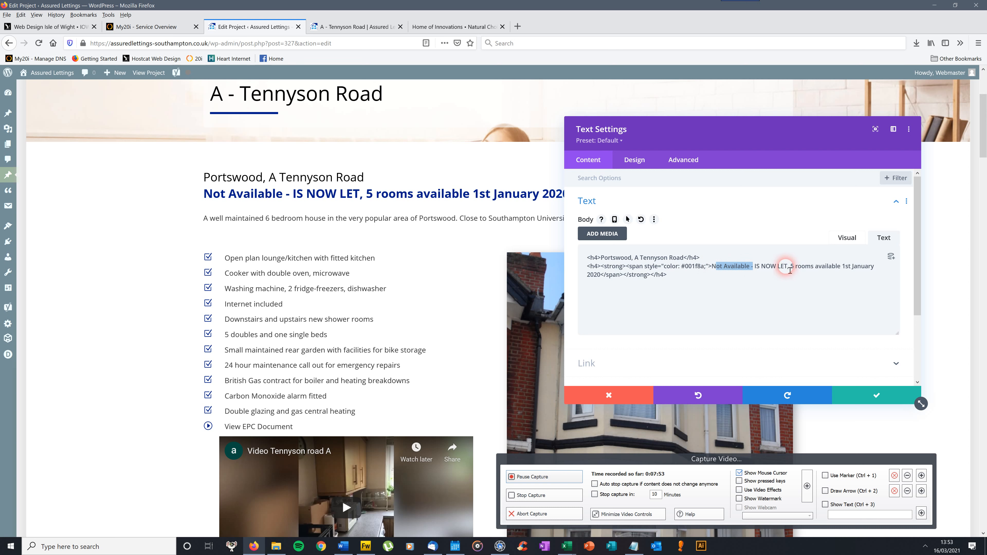
Copy "Not Available - IS NOW LET" in the heading's HTML and replace it with "Available".
left_click(789, 269)
left_click_drag(787, 269, 720, 268)
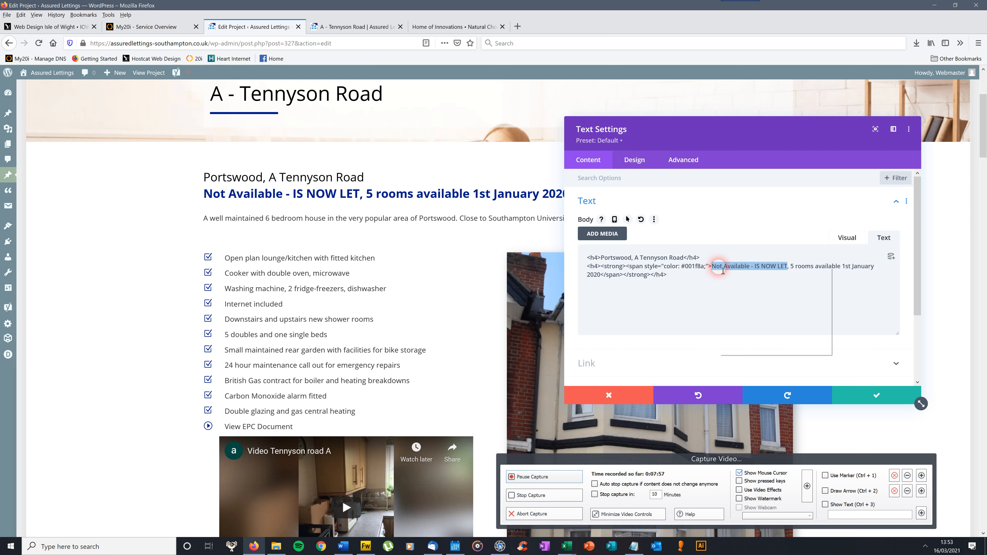
right_click(719, 268)
left_click(746, 291)
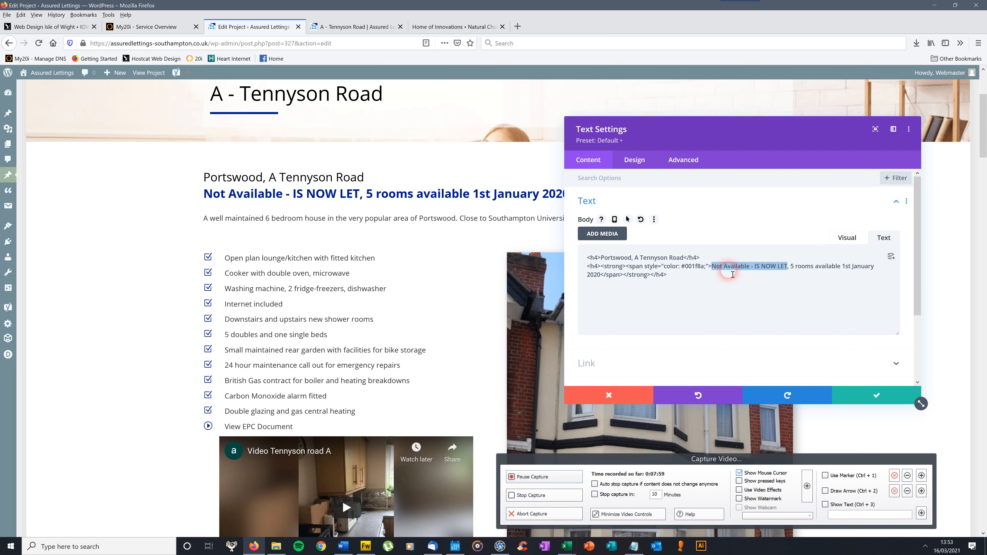
type("Availa")
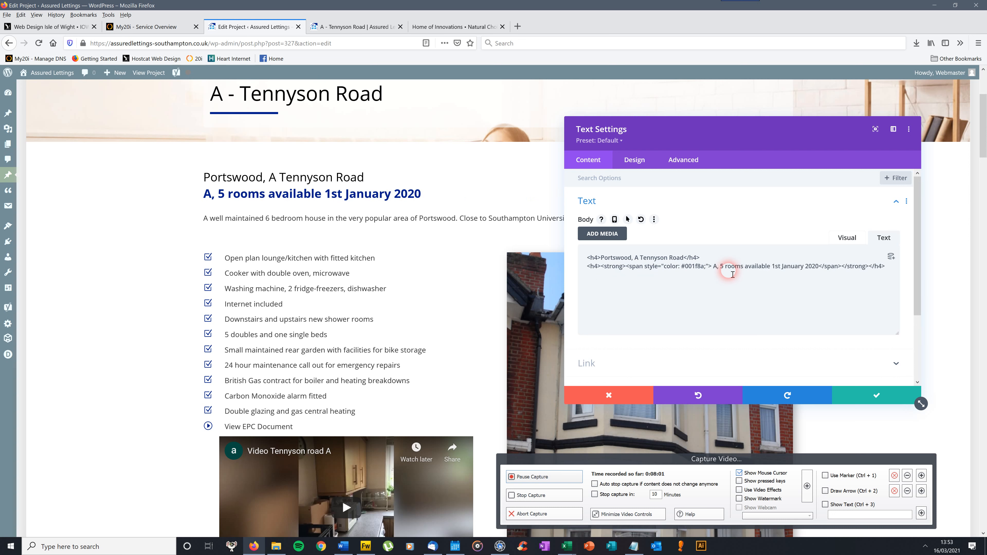
type("ble")
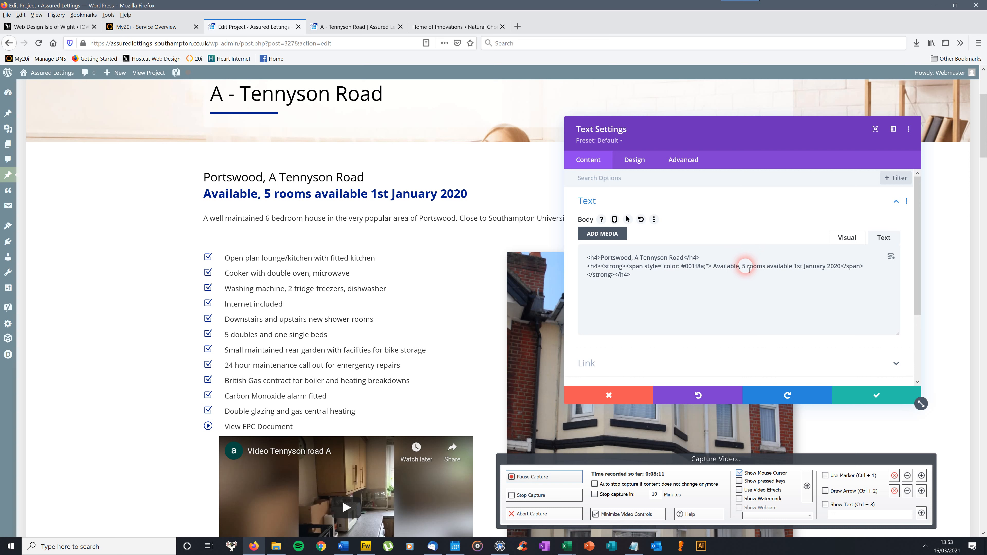
Replace "Available," in the heading with the copied "Not Available - IS NOW LET" and save the text module settings.
left_click_drag(740, 268, 720, 268)
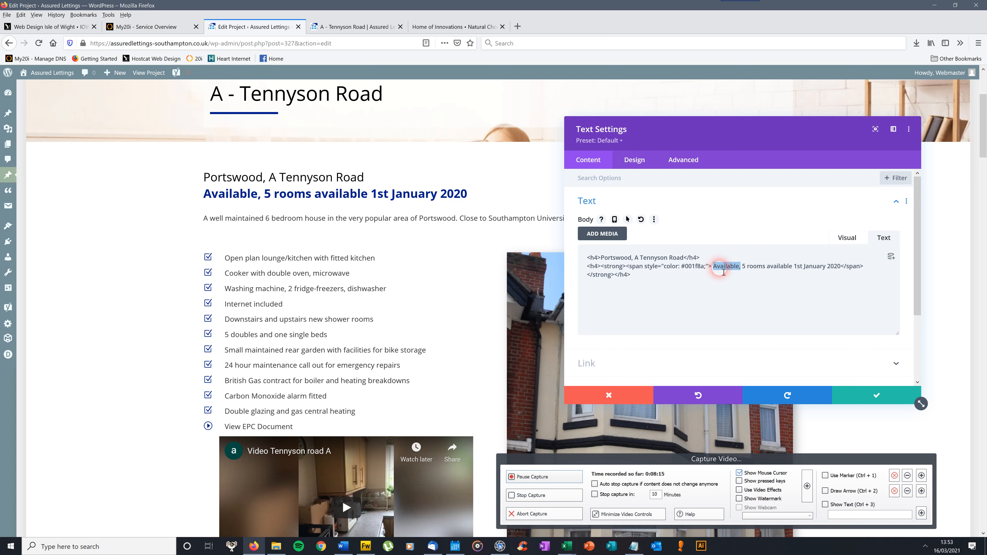
right_click(721, 269)
left_click(738, 299)
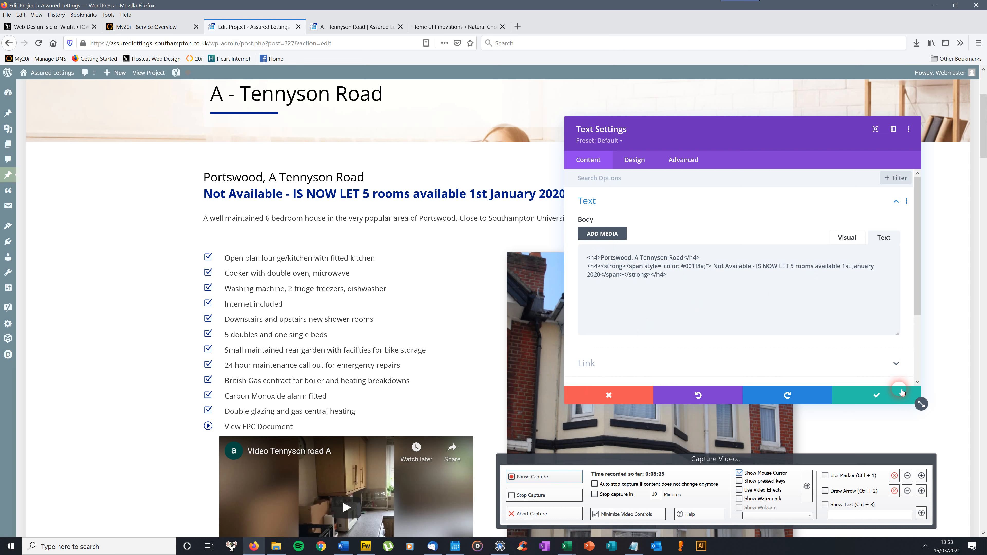
left_click(877, 395)
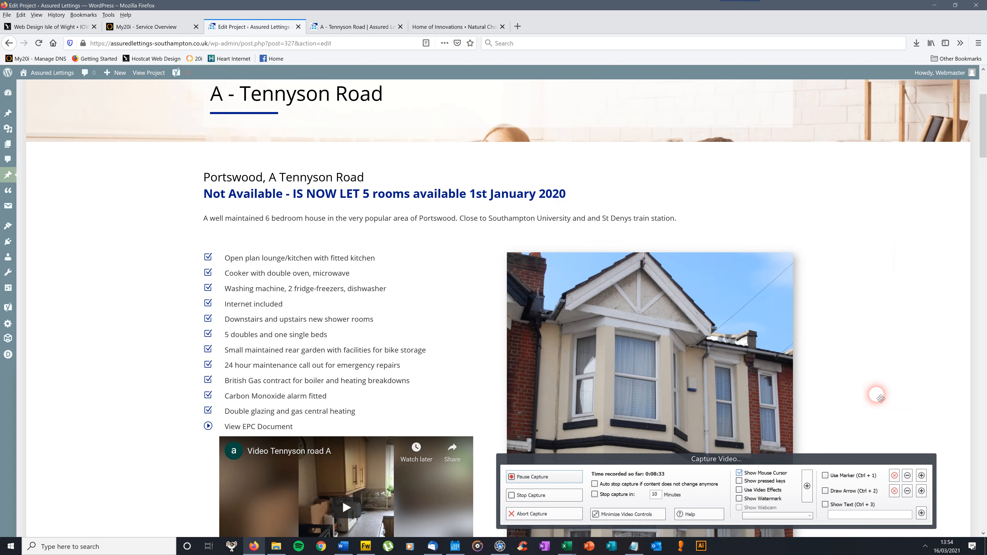
Save the A - Tennyson Road project and reload its live page to check the availability heading.
left_click_drag(984, 147, 986, 113)
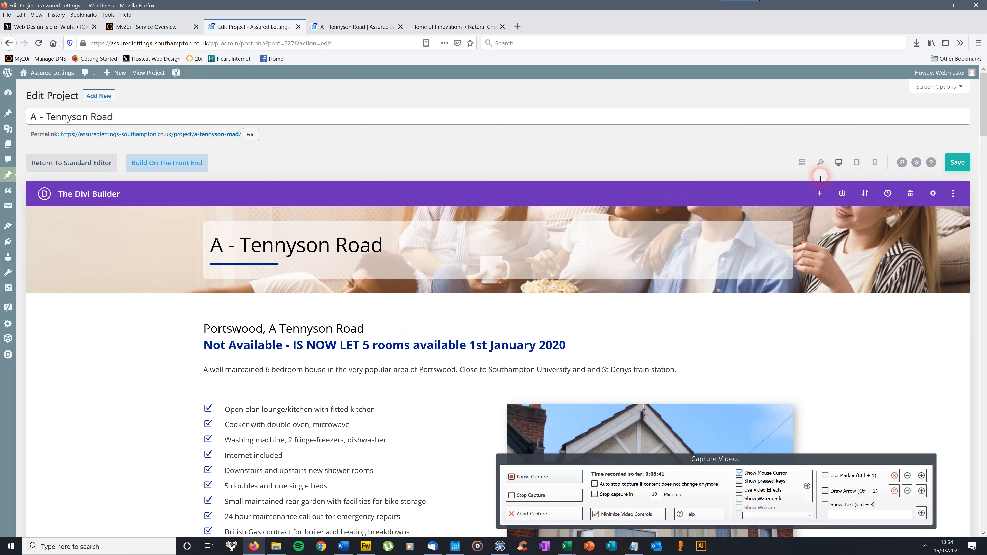
left_click(966, 167)
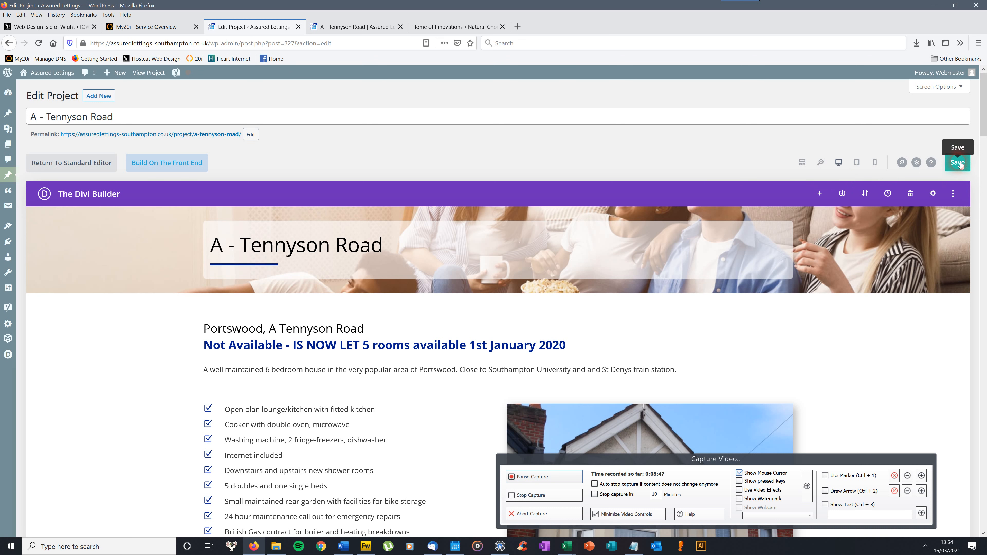
left_click(960, 164)
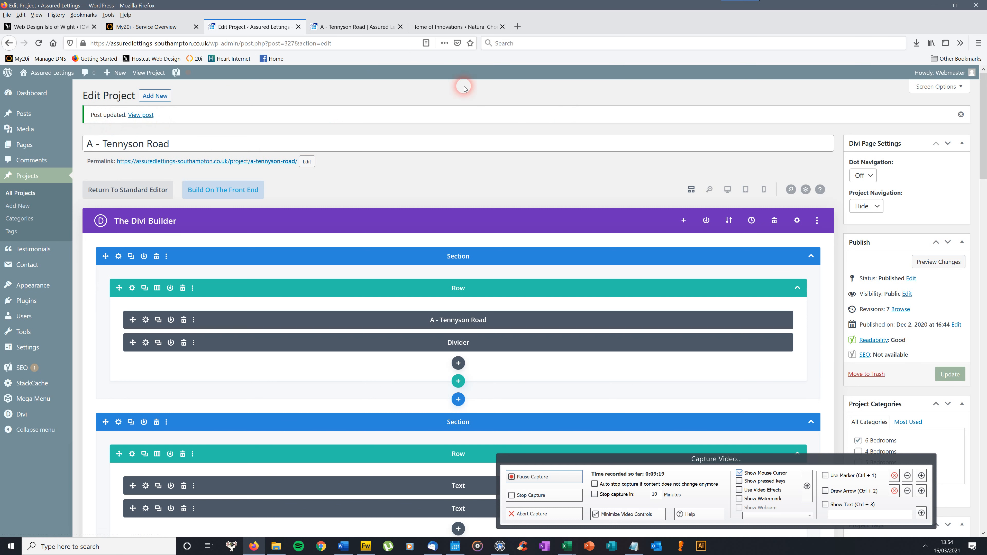
left_click(377, 28)
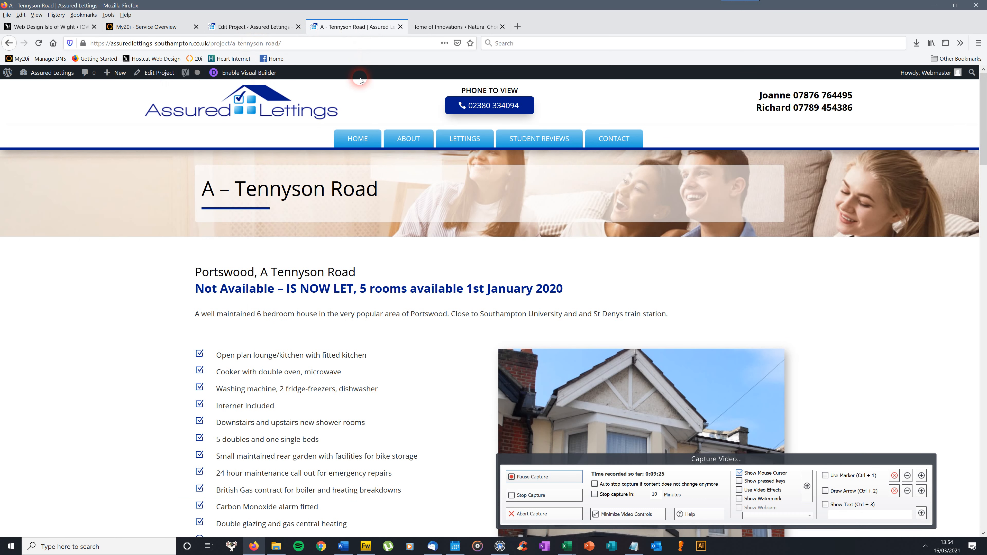
left_click(40, 41)
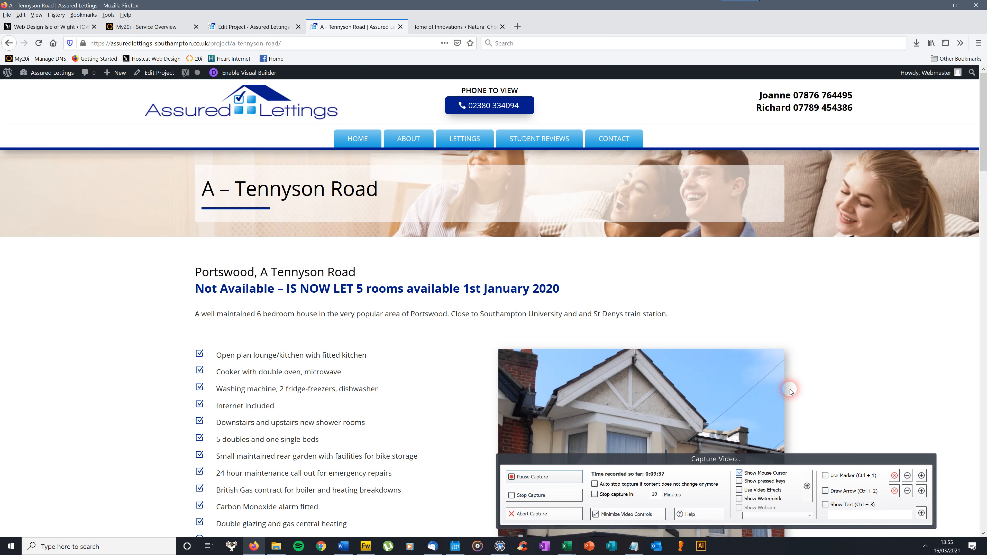
Return to the project editor and show the Divi Builder layout in desktop view.
left_click(272, 26)
left_click_drag(984, 117, 985, 118)
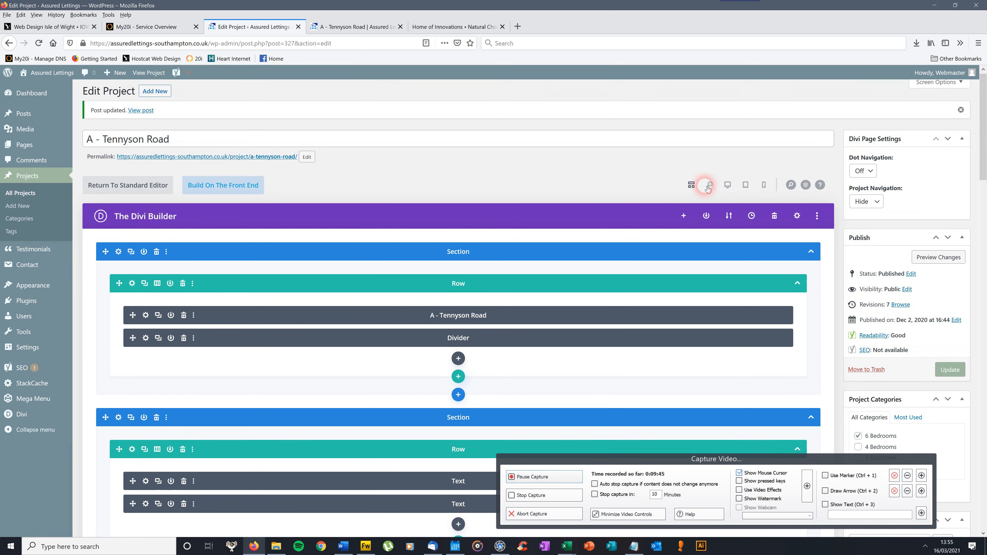
left_click(728, 185)
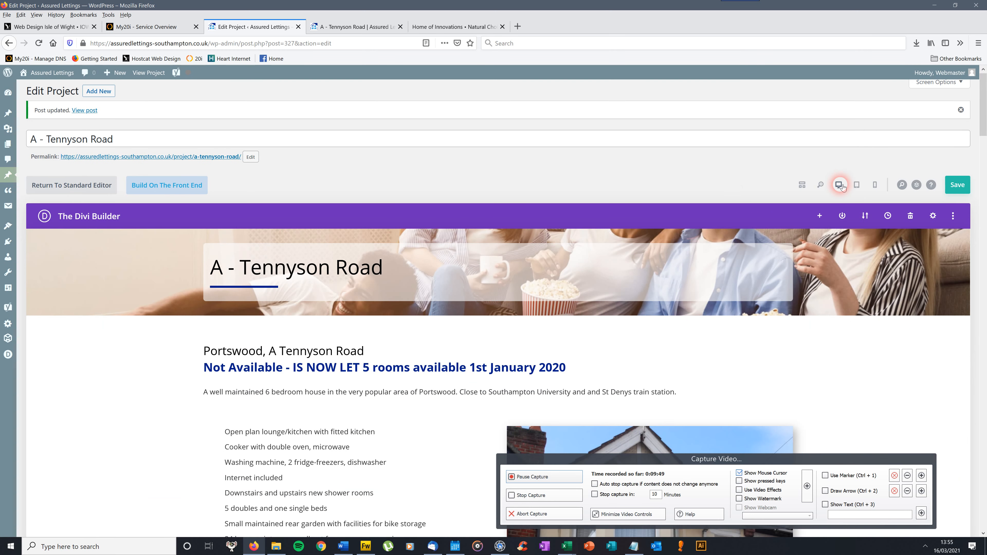
left_click_drag(985, 104, 985, 136)
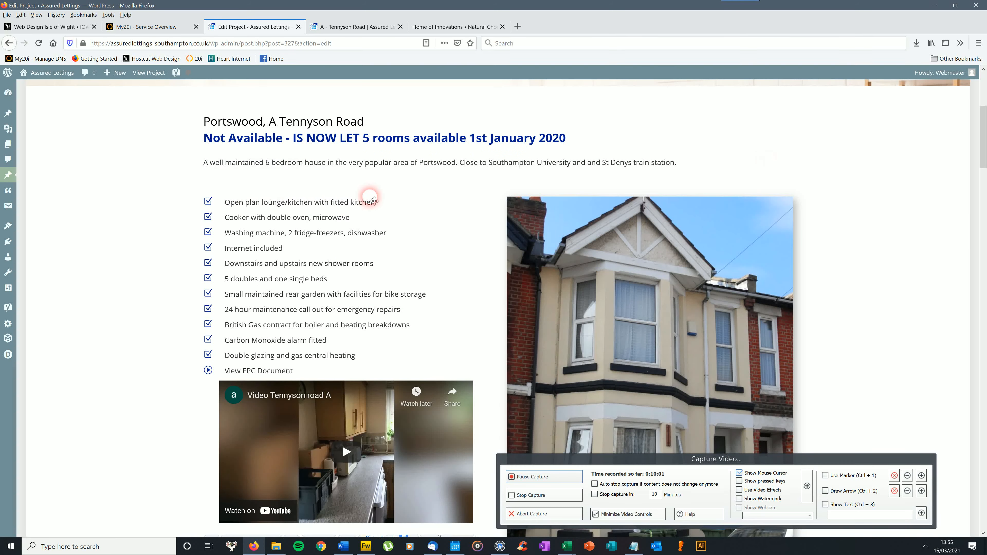
Open the settings of the "Cooker with double oven, microwave" blurb, inspect its body text, and close them.
mouse_move(247, 205)
mouse_move(335, 224)
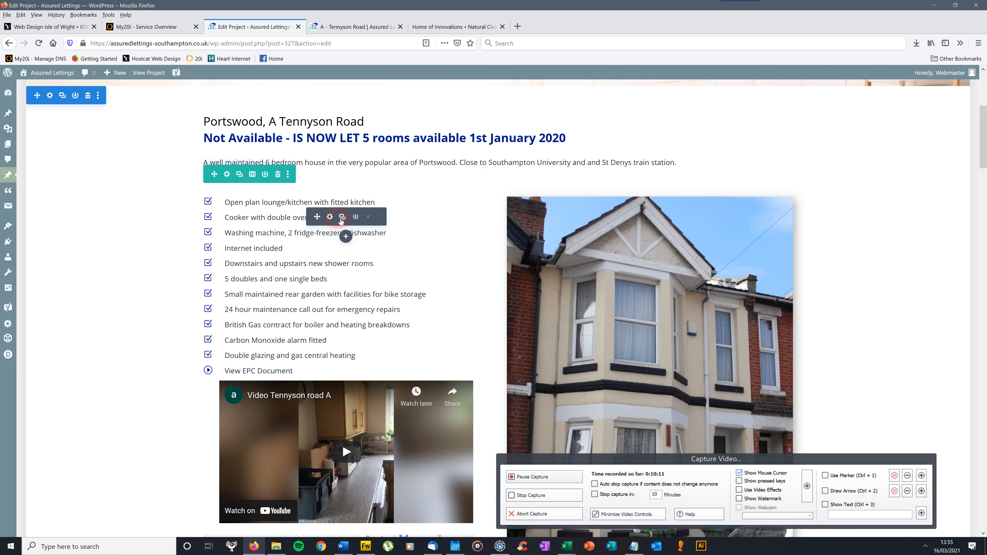
left_click(333, 218)
right_click(333, 218)
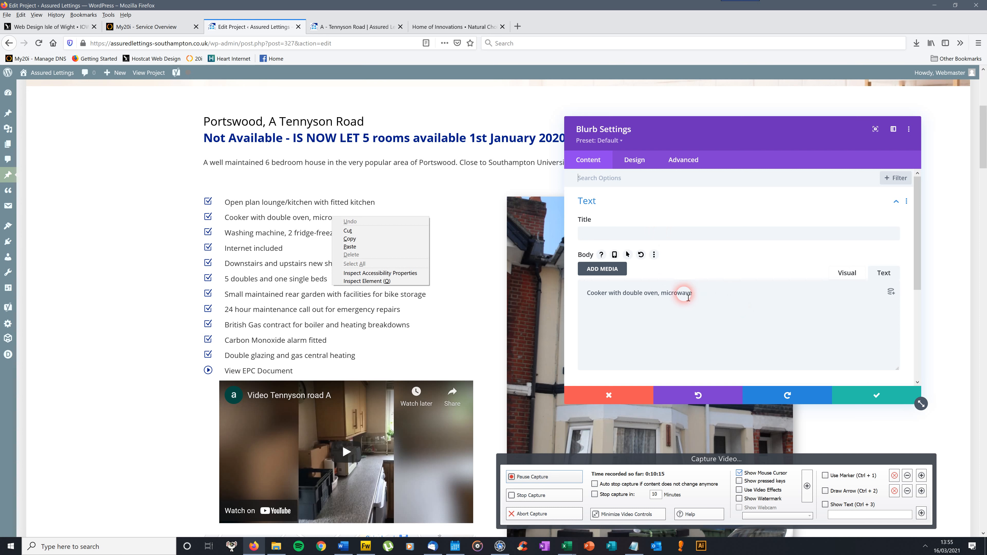
left_click(704, 298)
left_click_drag(697, 294, 587, 293)
left_click(739, 295)
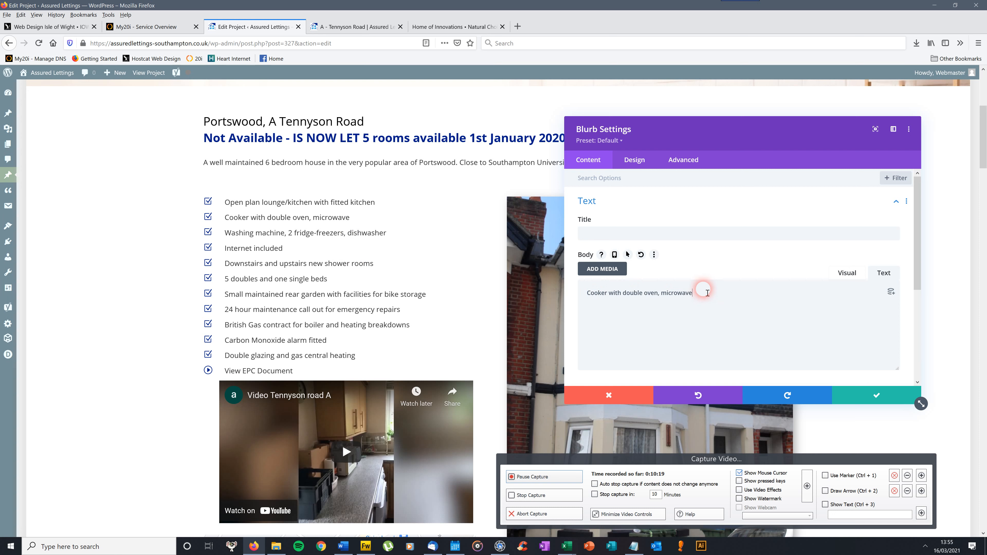
left_click(647, 305)
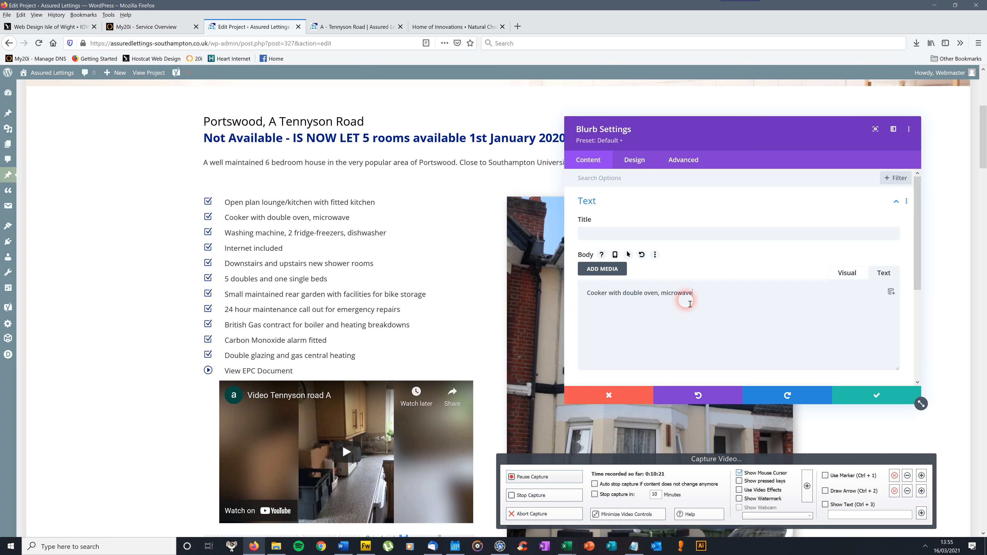
left_click(852, 393)
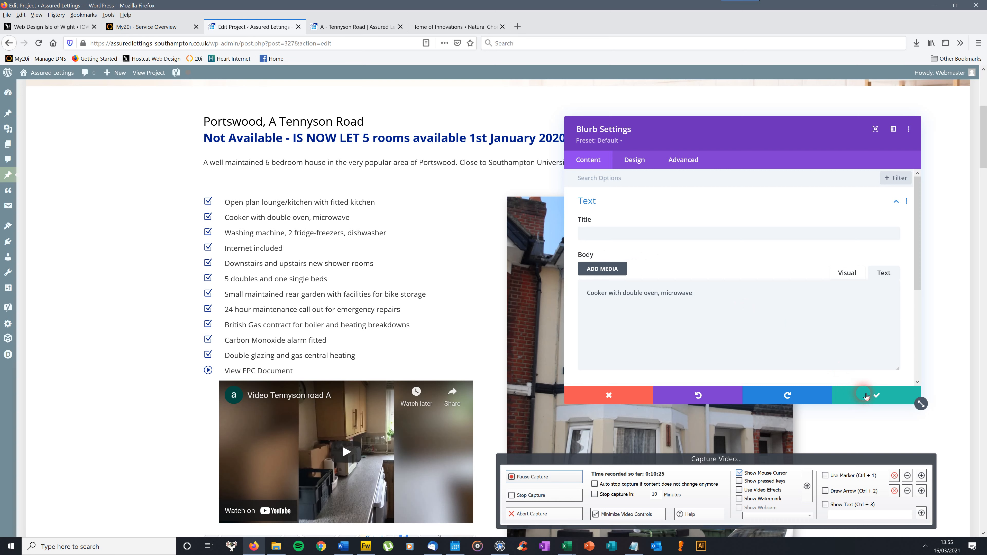
left_click(866, 396)
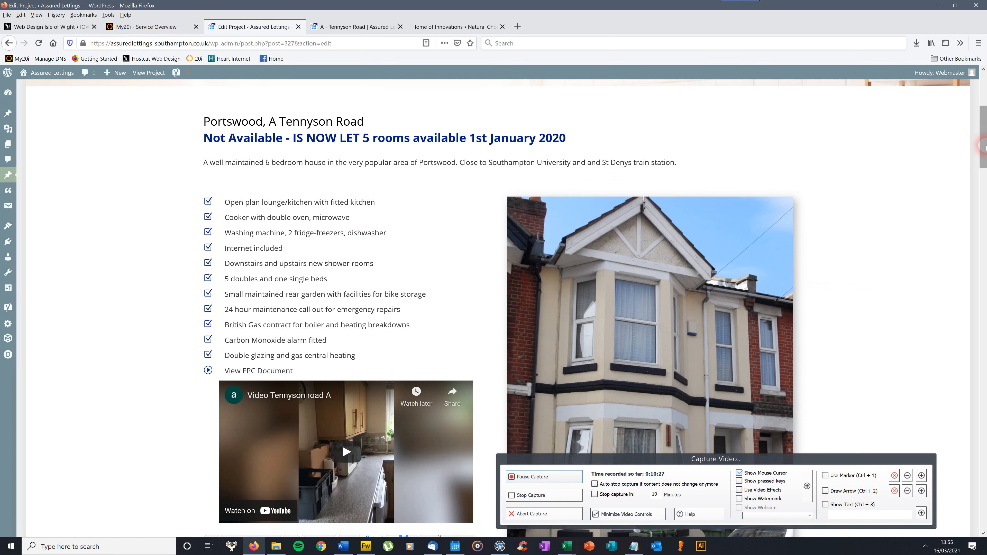
Look over the feature list, video, map and property photo in the builder's rendered page.
scroll(984, 147, "down", 4)
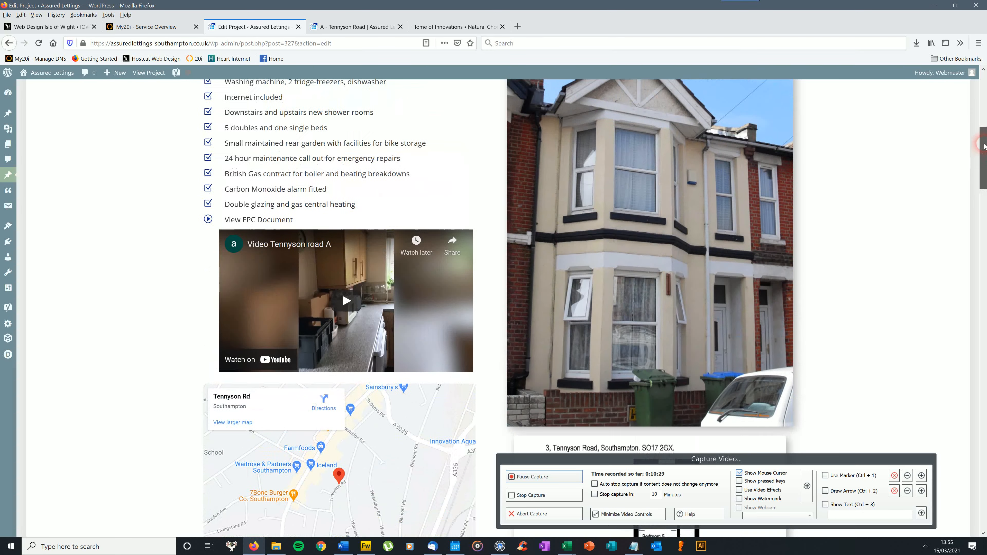
scroll(984, 147, "up", 1)
mouse_move(666, 188)
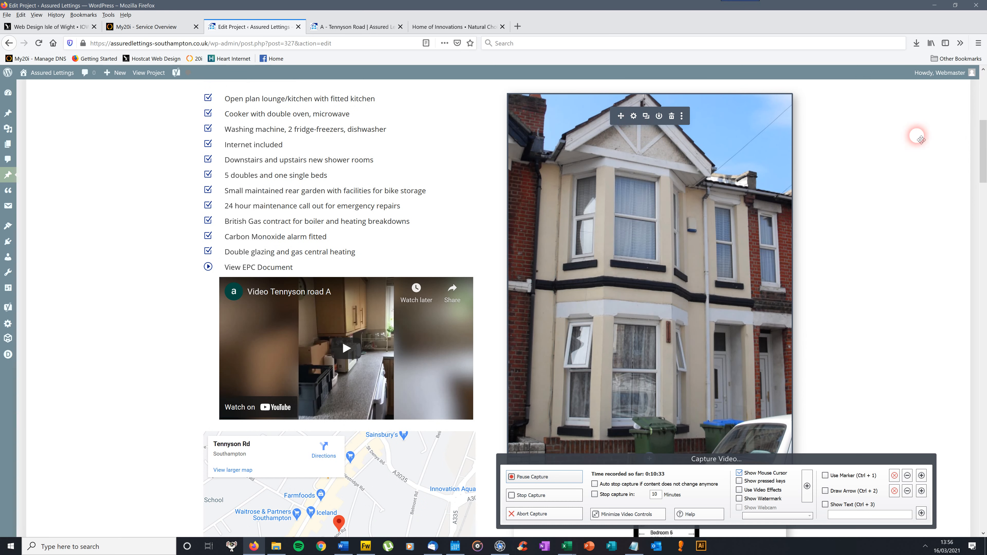
scroll(985, 140, "up", 1)
scroll(984, 140, "down", 4)
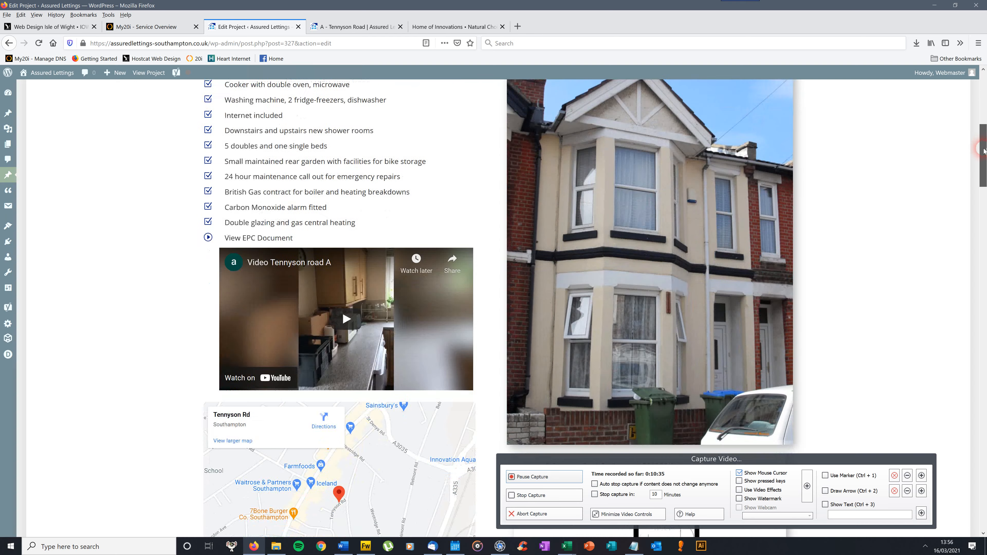
scroll(984, 142, "up", 4)
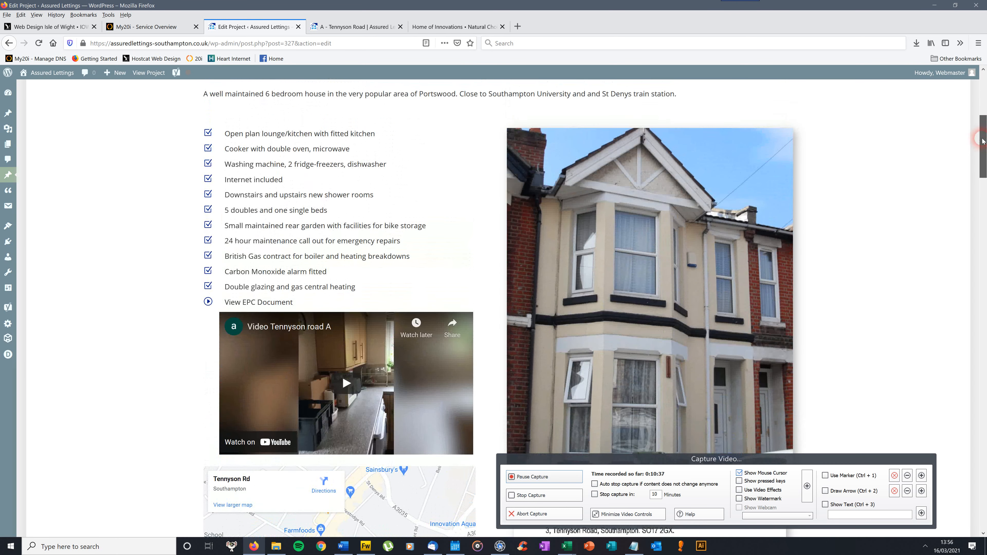
Open the settings of the main house-front image and browse the media library for a replacement photo.
mouse_move(638, 159)
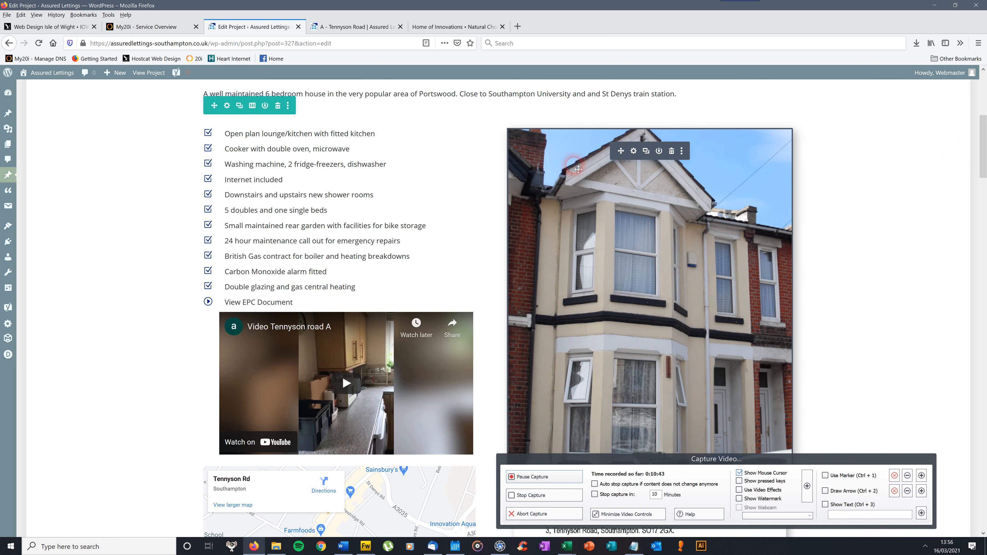
left_click(635, 151)
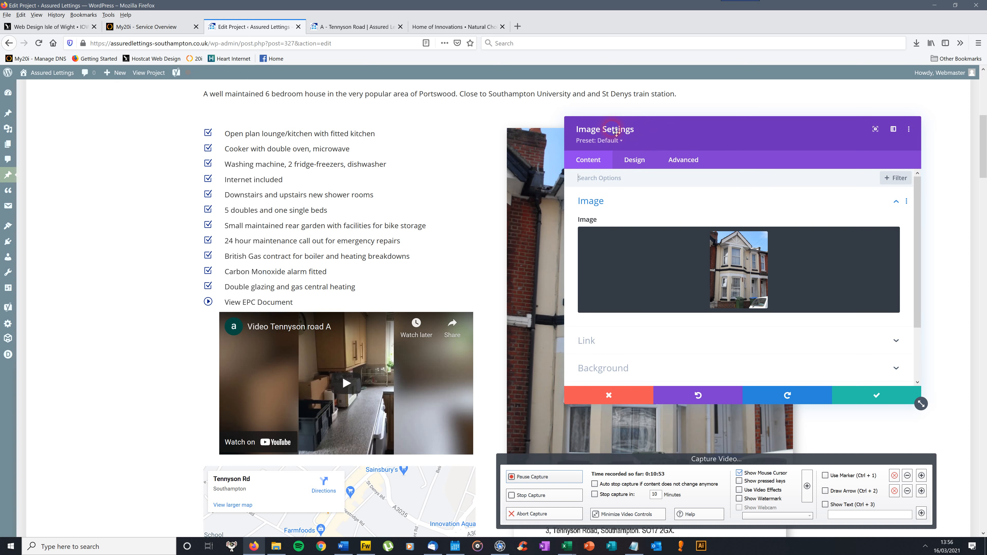
mouse_move(734, 272)
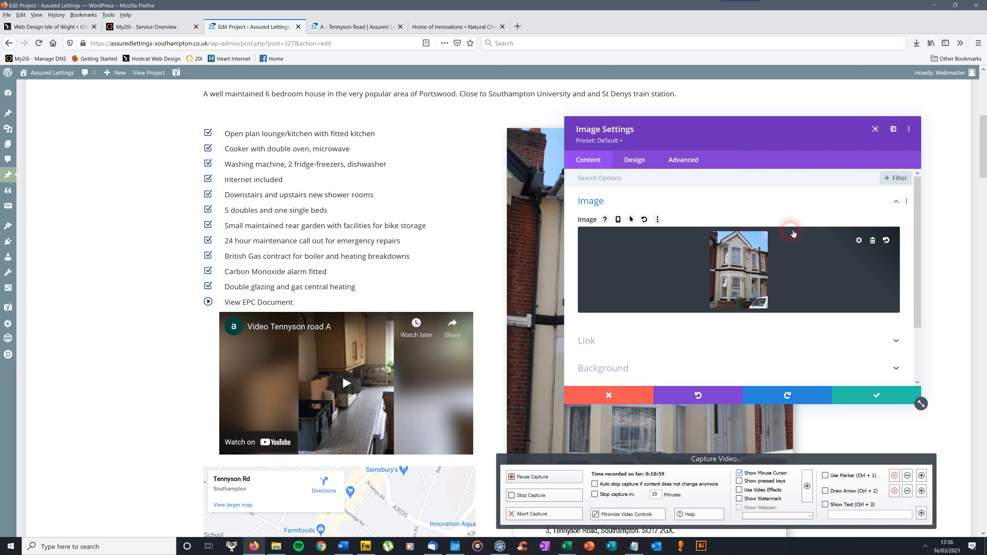
left_click(741, 270)
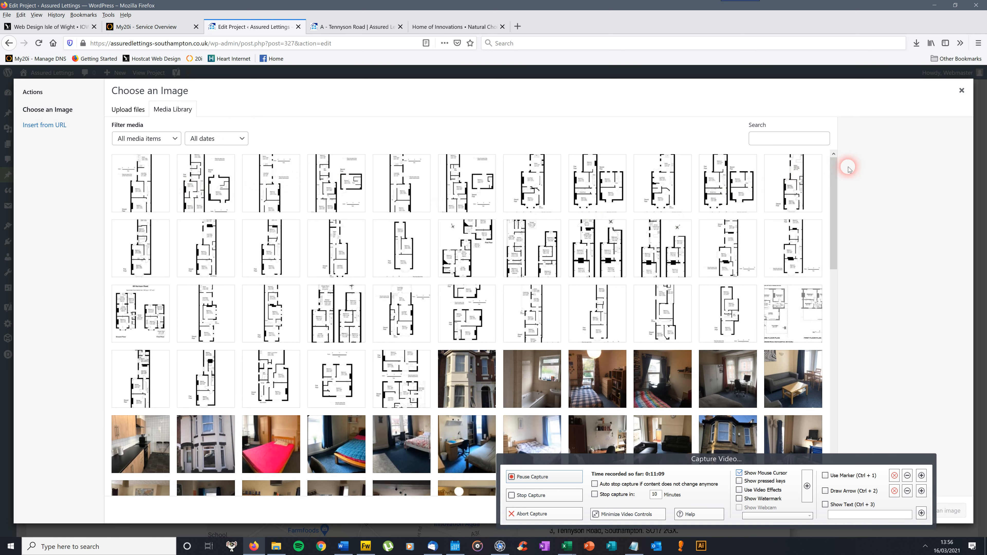
mouse_move(833, 163)
left_mouse_down()
mouse_move(853, 429)
mouse_move(831, 394)
mouse_move(831, 148)
left_mouse_up()
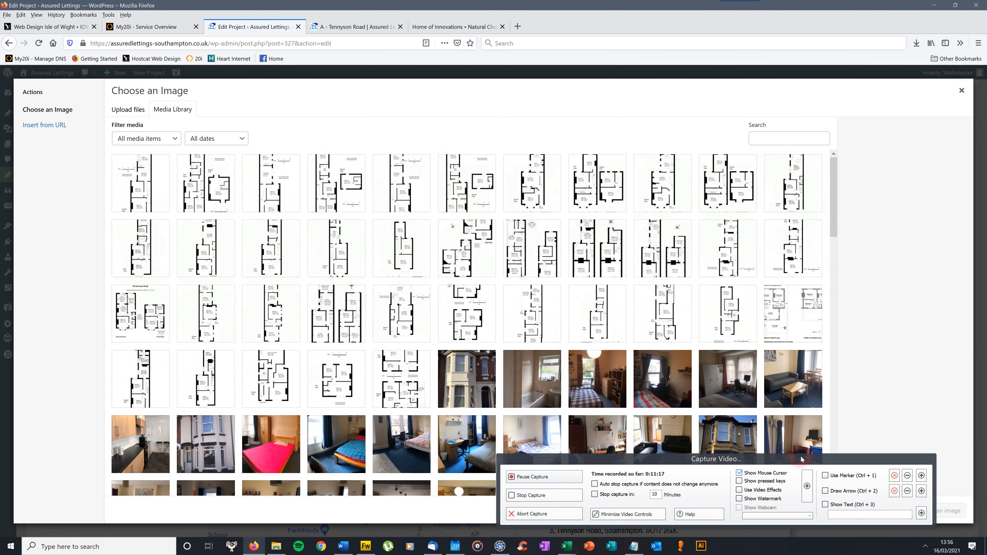
left_click_drag(808, 460, 491, 414)
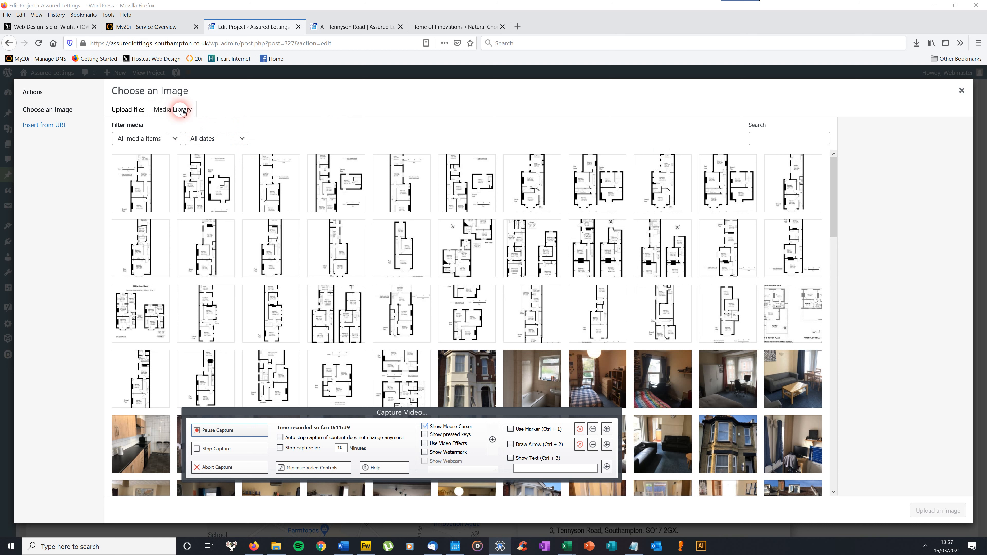
Inspect the option to upload an image file from the computer, cancel it, and discard the image settings.
left_click(132, 110)
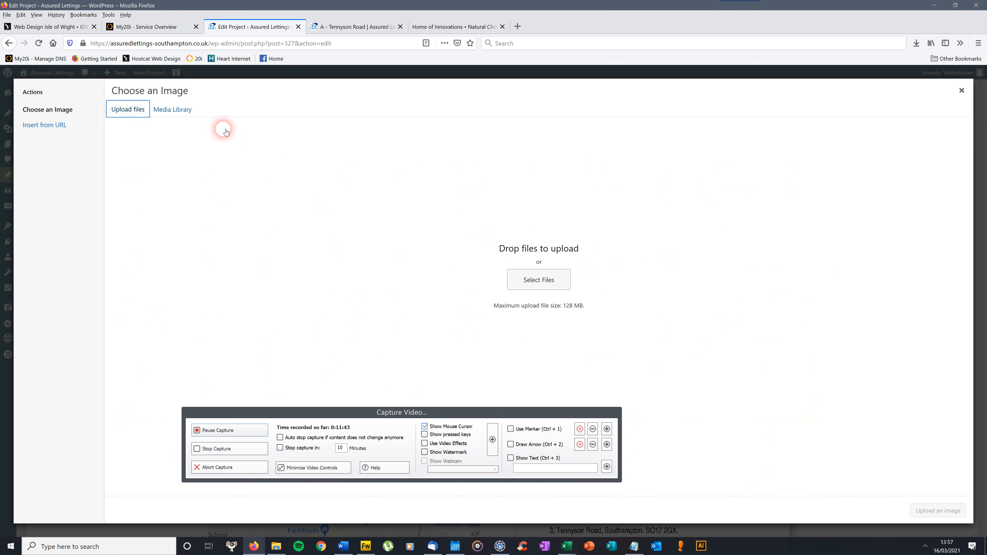
left_click(555, 283)
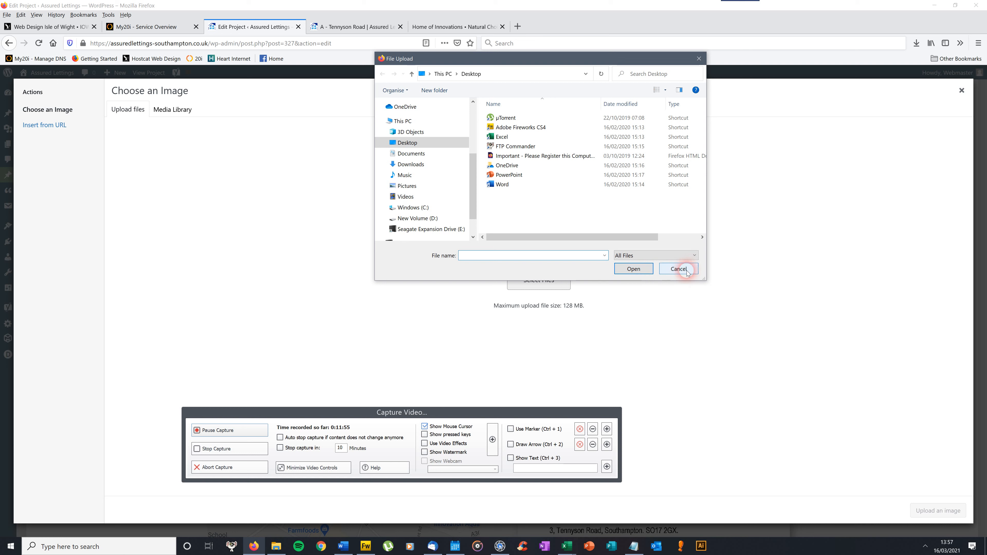
left_click(662, 270)
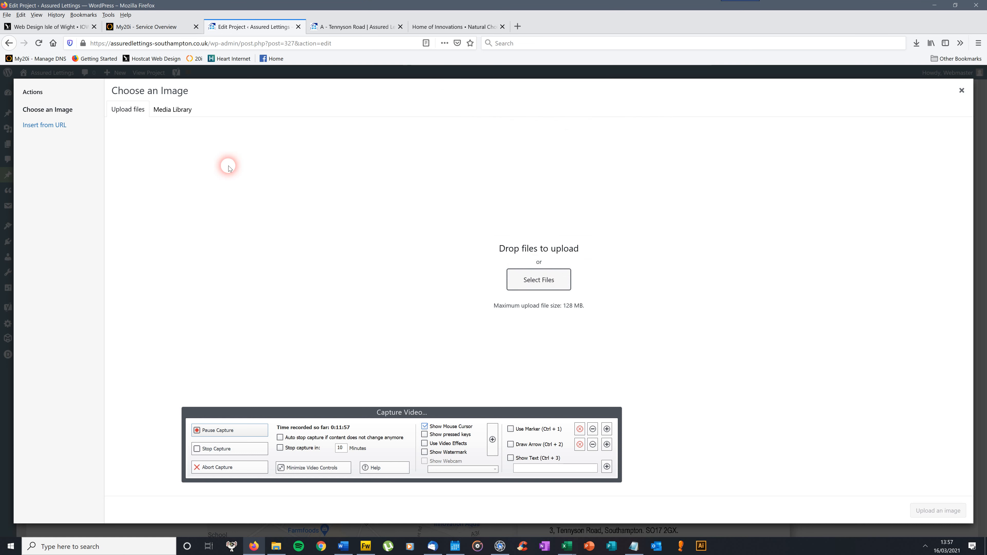
left_click(180, 110)
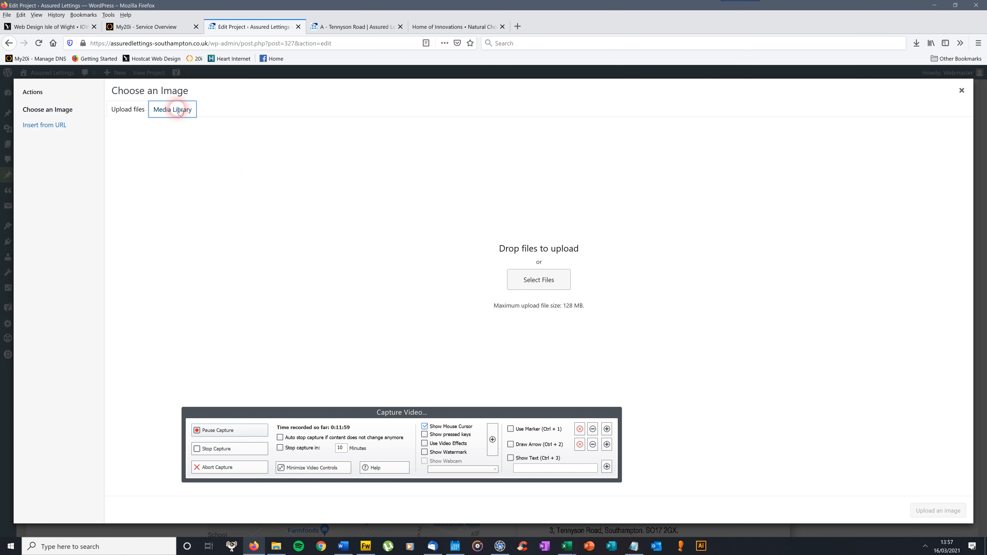
right_click(859, 451)
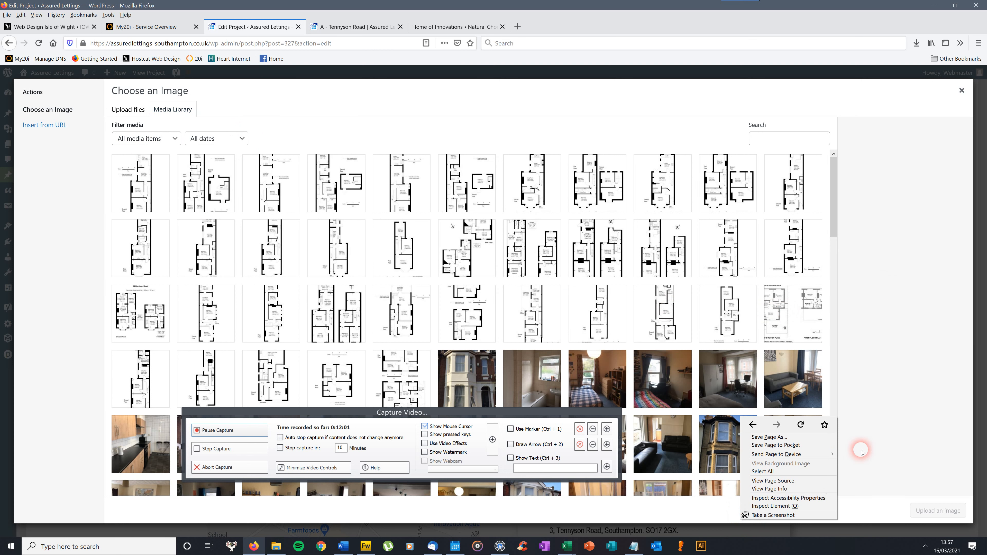
left_click(851, 104)
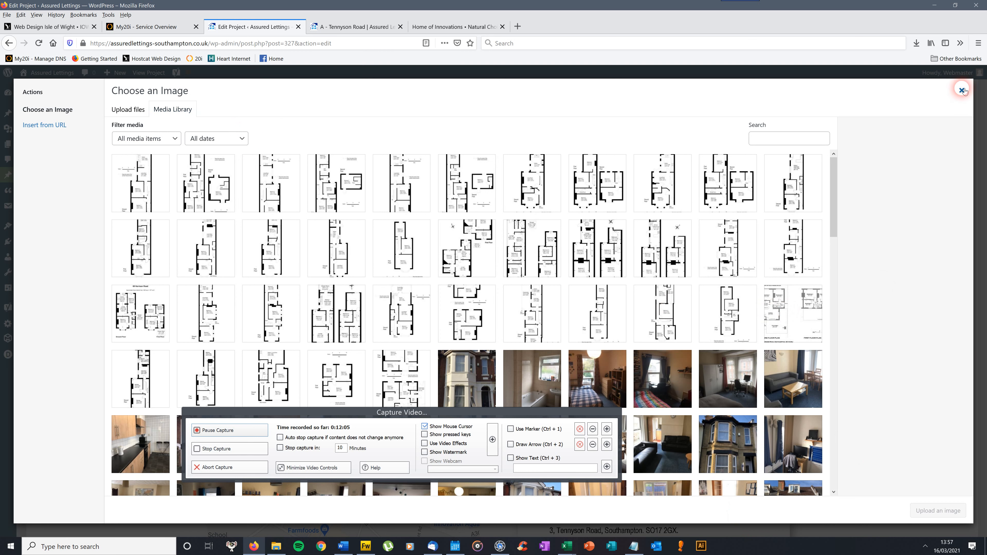
left_click(963, 90)
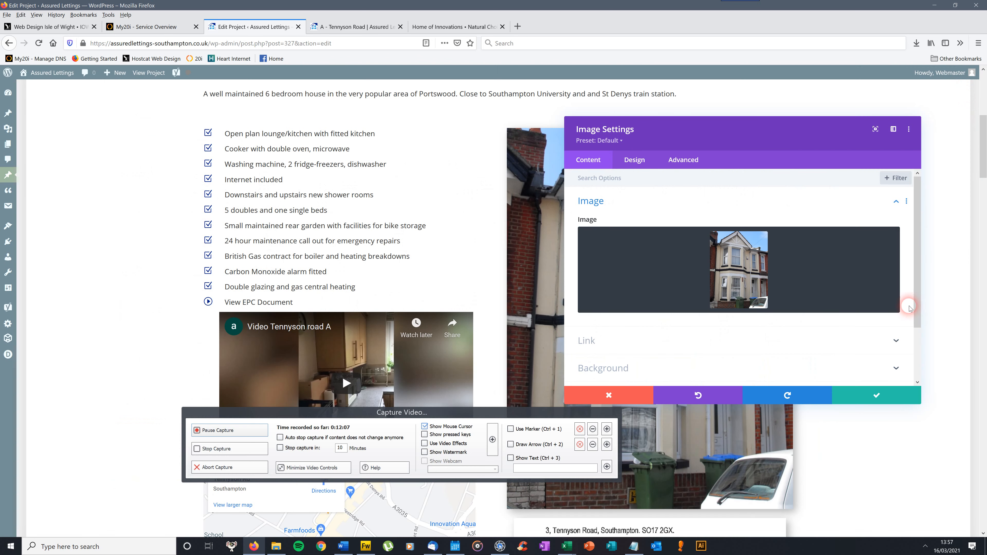
left_click(621, 396)
Open the settings of the "Photos of the property" gallery and view the media library for adding images, closing it without a selection.
left_click_drag(984, 130, 984, 313)
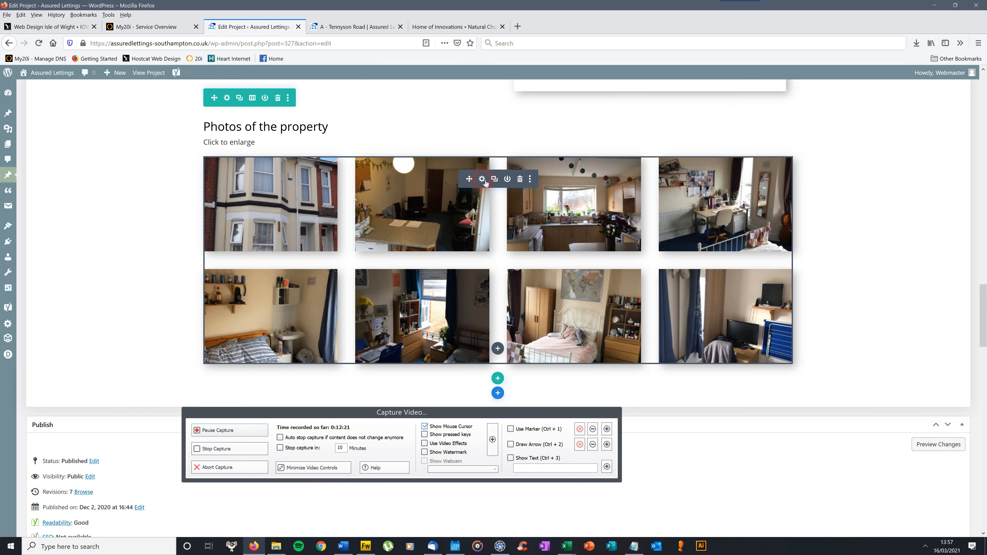
left_click(484, 180)
left_click(483, 179)
left_click(483, 179)
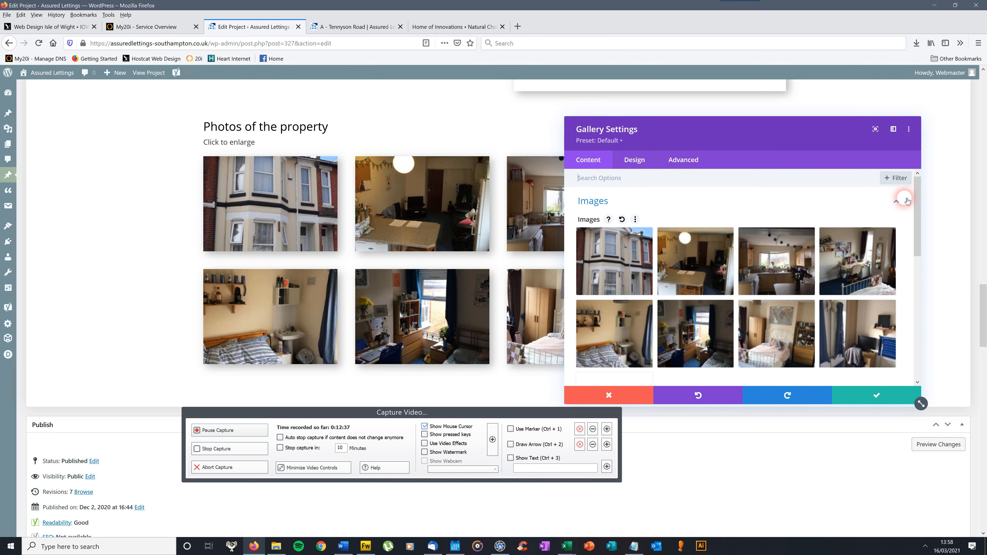
left_click_drag(918, 198, 916, 226)
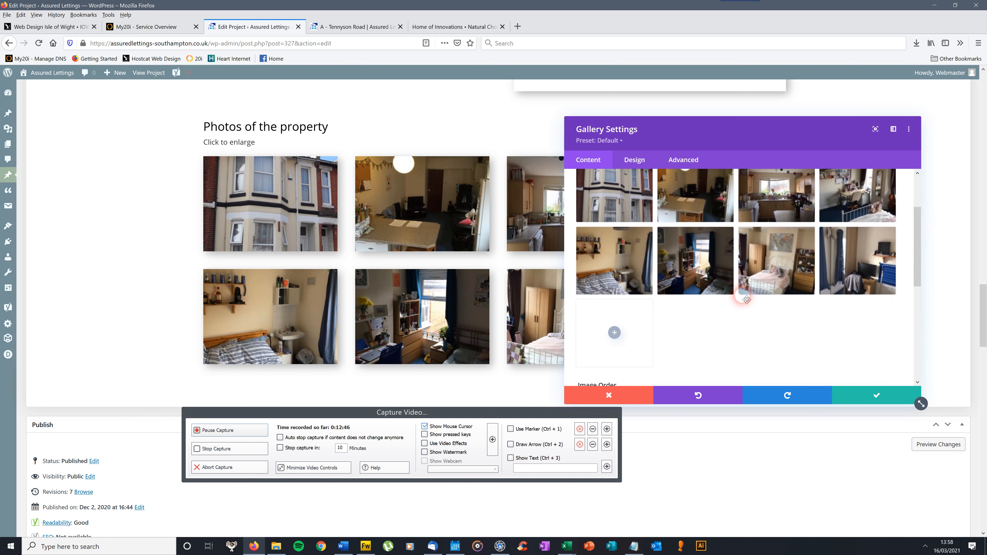
left_click(615, 333)
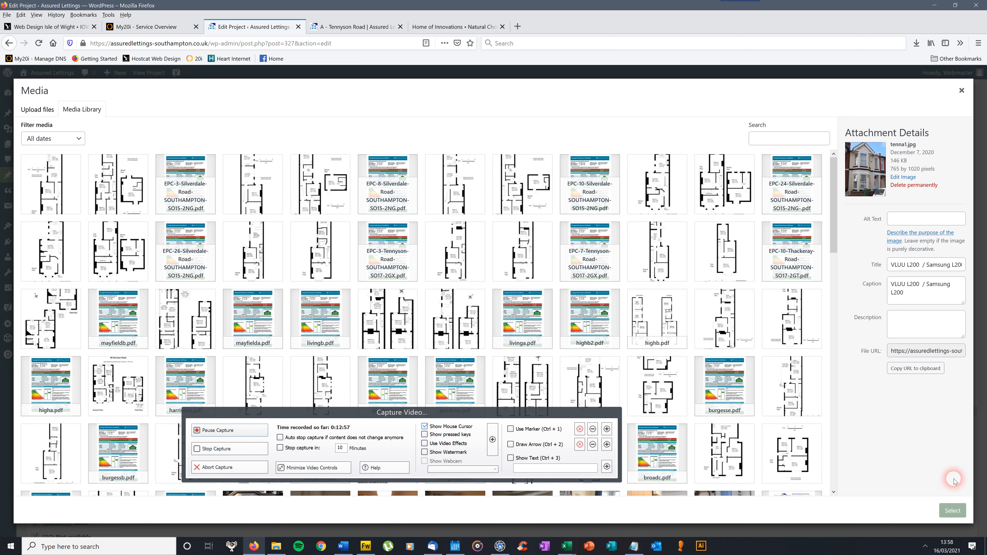
left_click(962, 90)
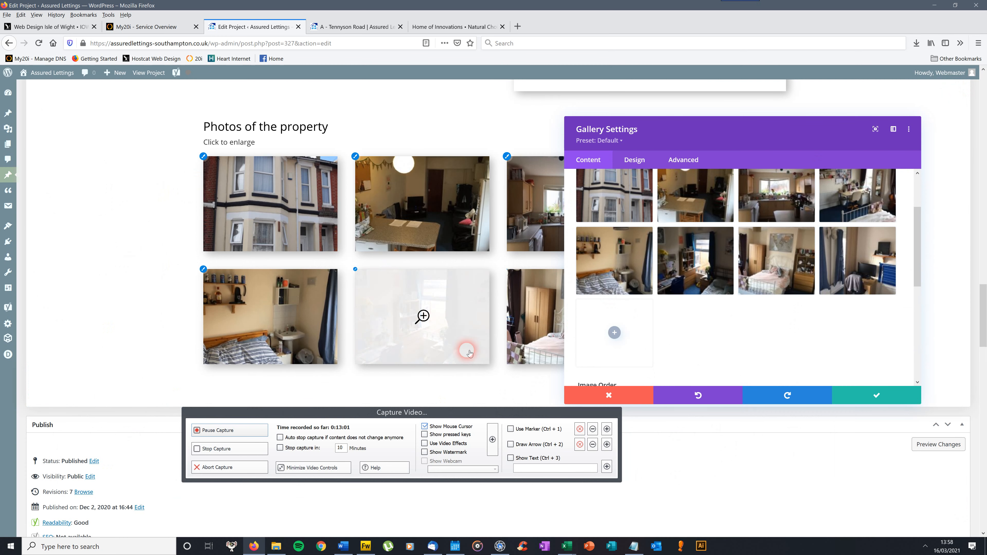
Move the sixth gallery photo into second place and return it to its original position.
left_click_drag(919, 230, 919, 210)
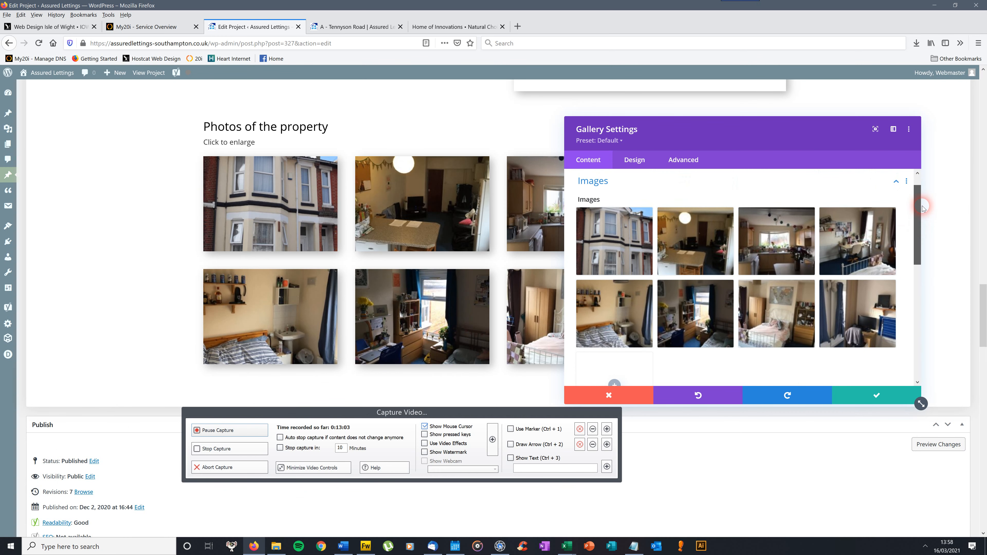
left_click(738, 248)
left_click(688, 245)
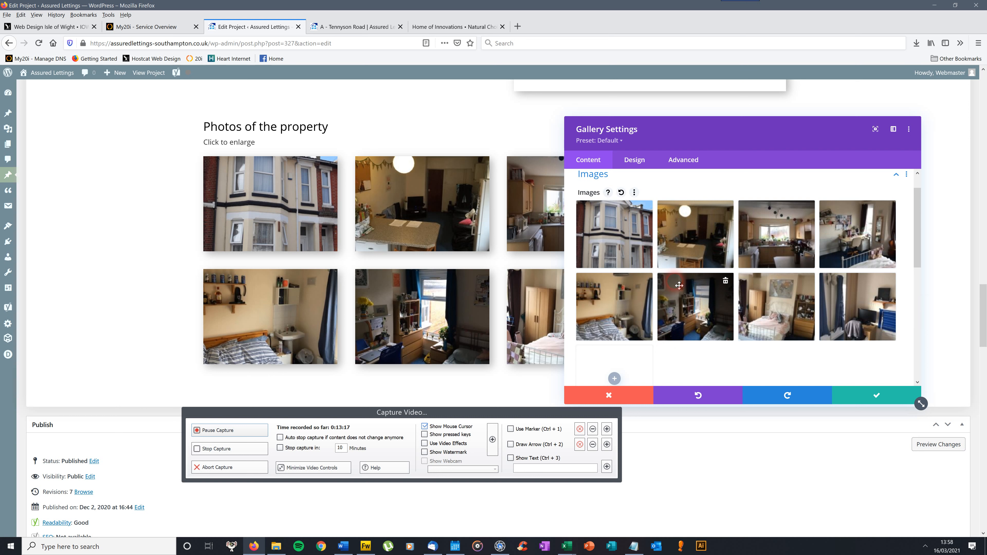
left_click_drag(685, 296, 686, 228)
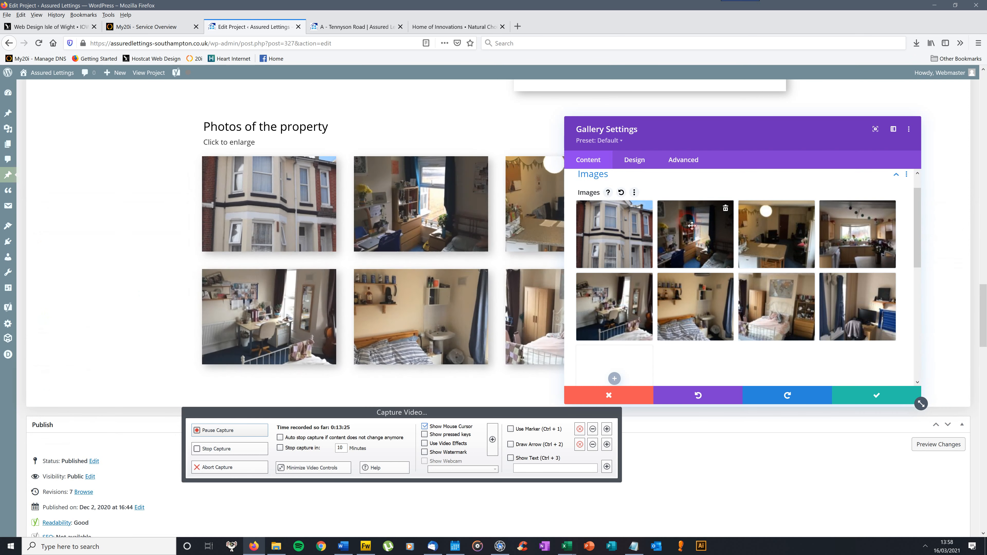
left_click_drag(691, 218, 691, 293)
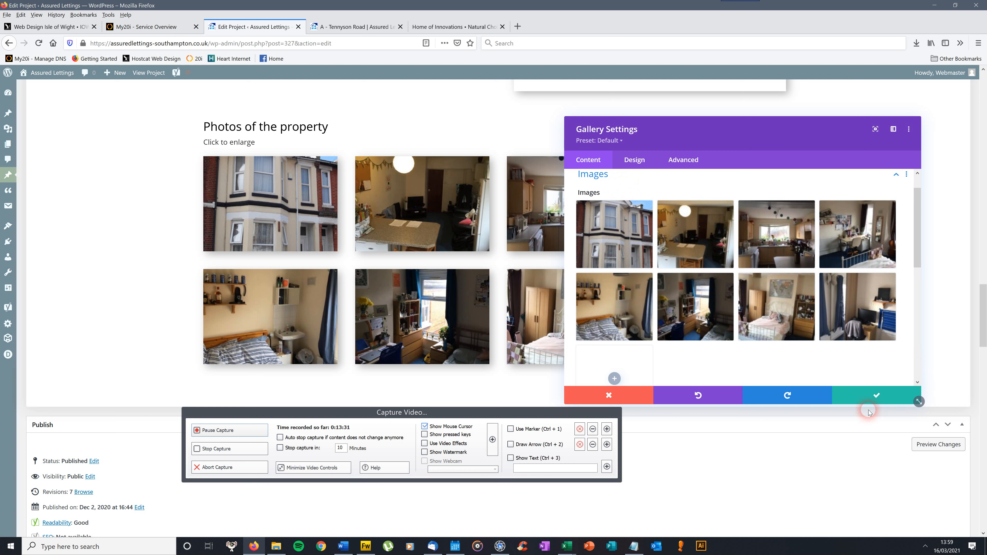
Save the gallery settings and update the A - Tennyson Road project.
left_click(877, 399)
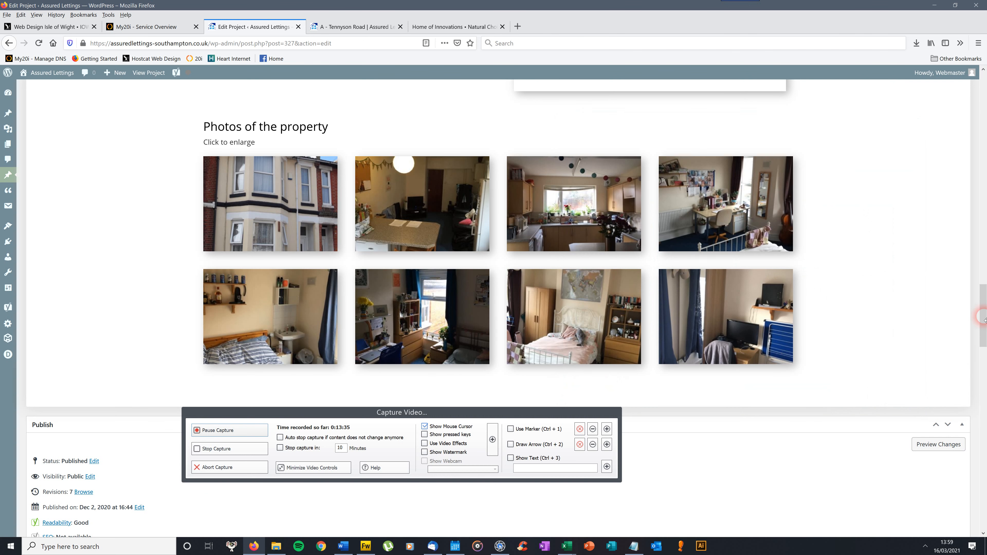
left_click_drag(986, 312, 986, 99)
left_click(961, 190)
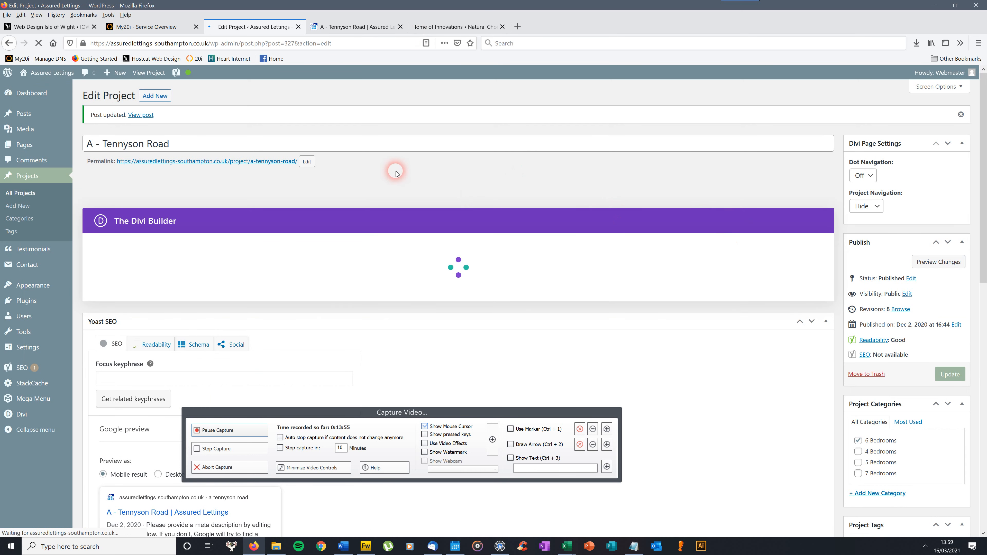
View the property grid and its bedroom filters on the live Lettings page.
left_click_drag(986, 150, 986, 216)
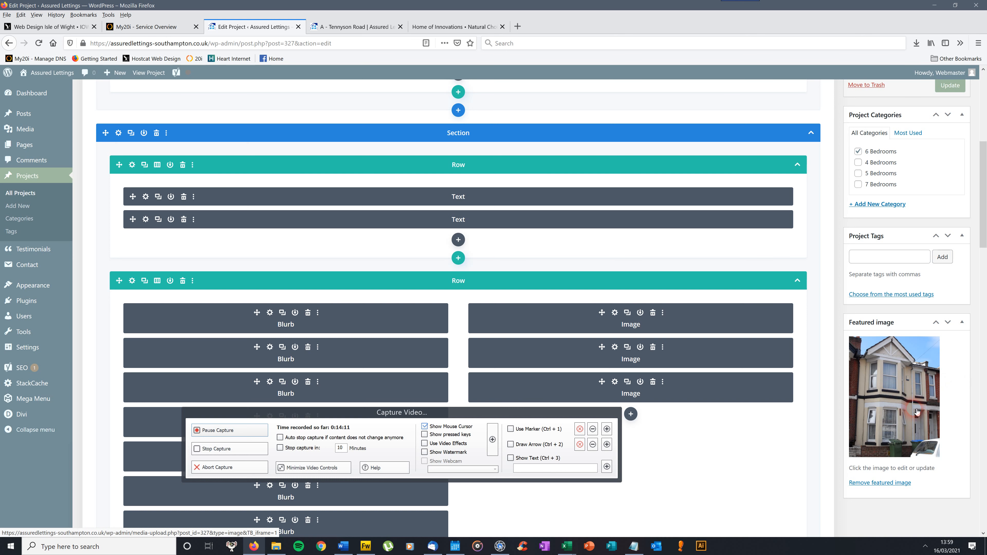
left_click(368, 28)
left_click(476, 138)
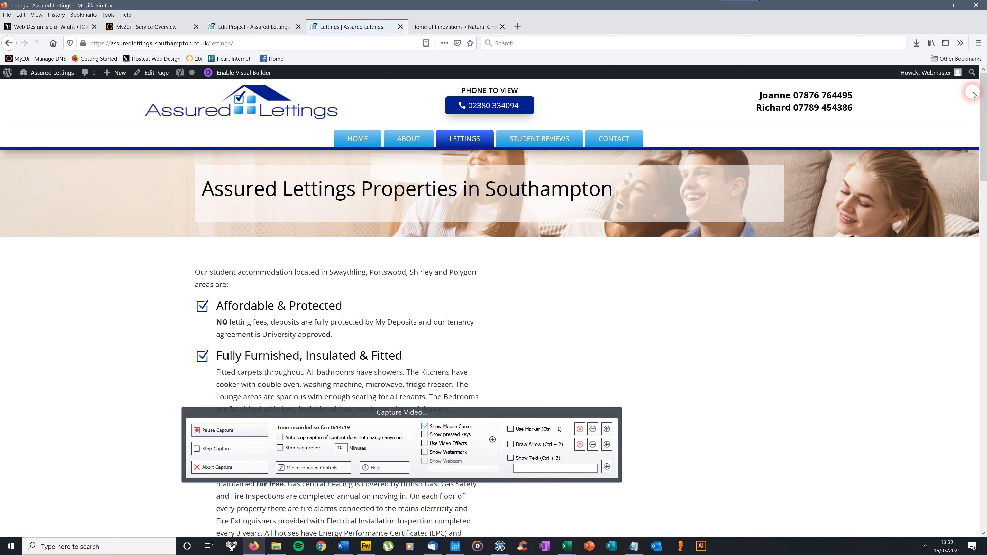
left_click_drag(978, 101, 982, 215)
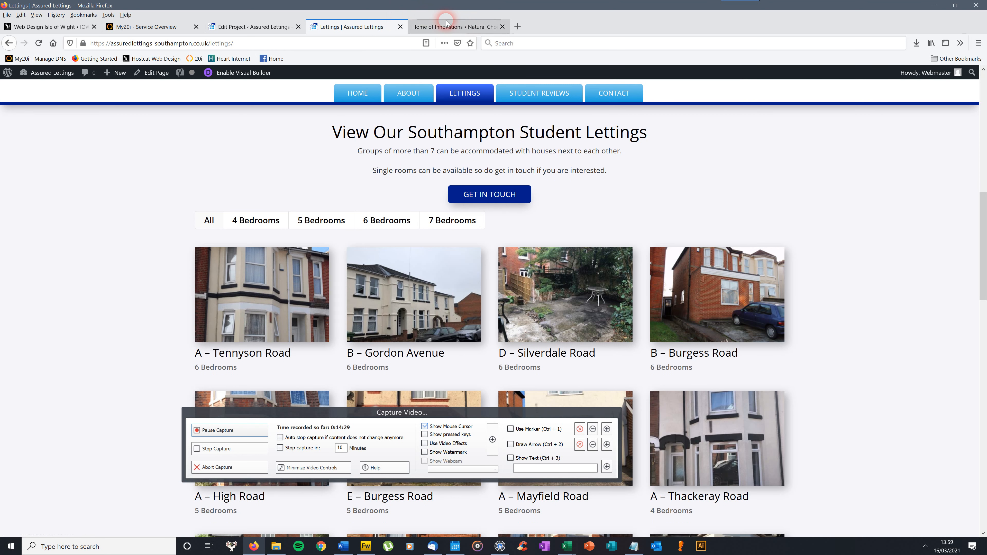
Return to the project editor and review the featured image and the 6 Bedrooms project category.
left_click(259, 27)
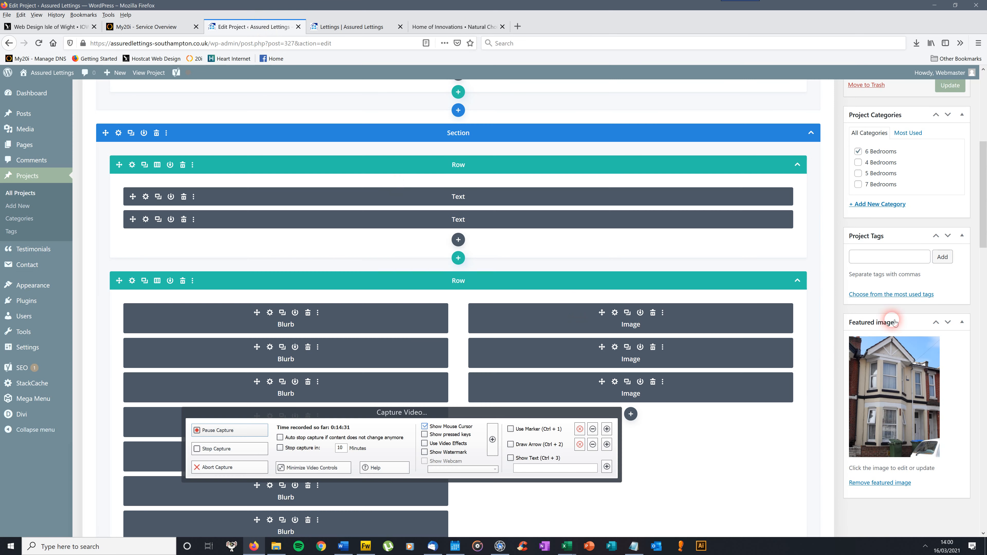
scroll(985, 222, "up", 3)
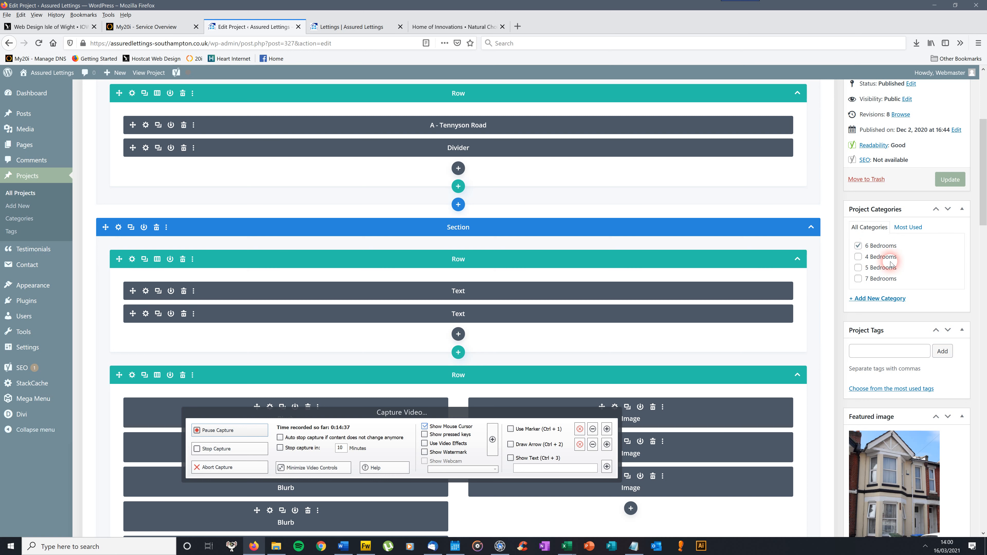
left_click_drag(986, 181, 985, 122)
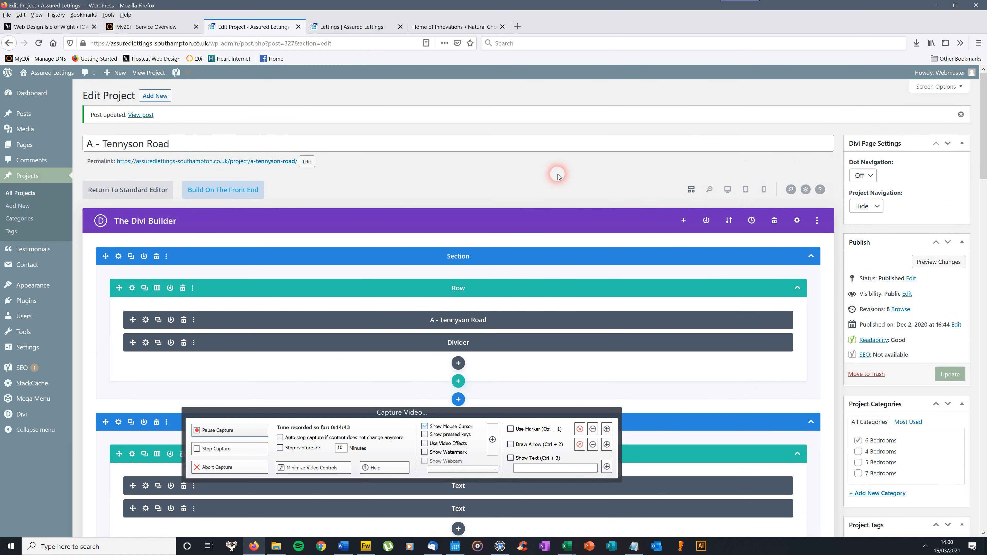